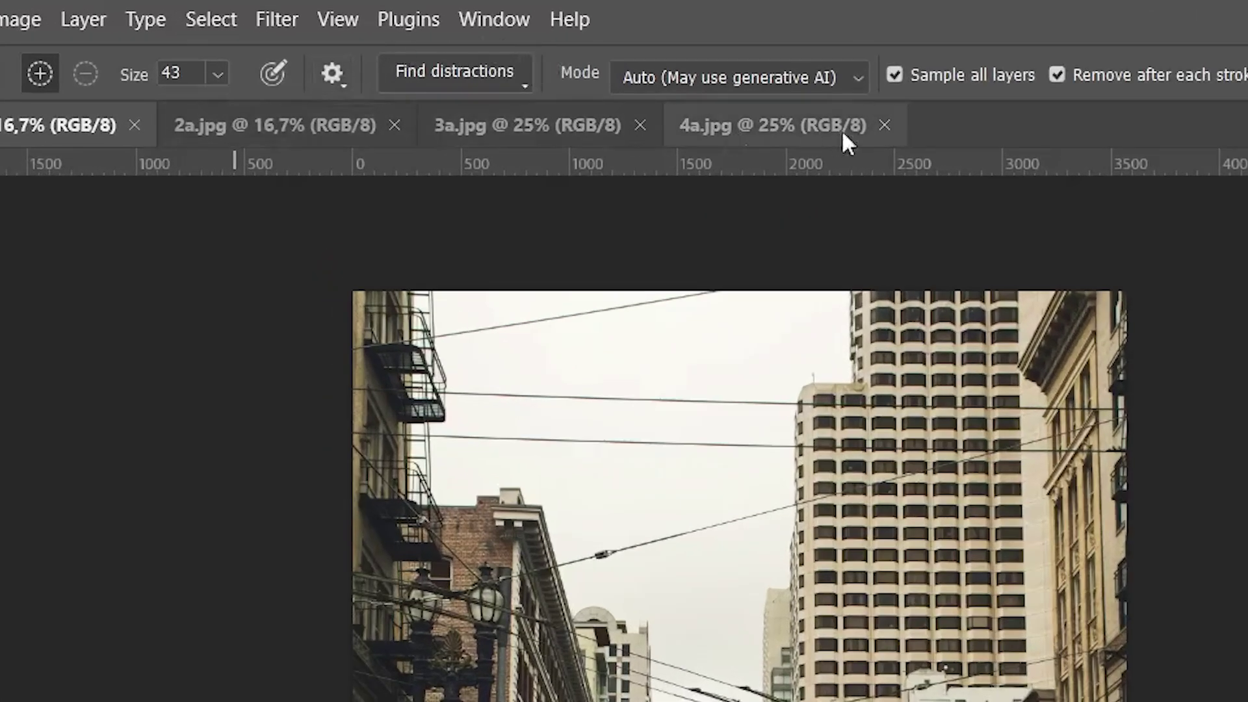
Look over the Find distractions options and keep the generative AI mode on Auto
left_click(458, 72)
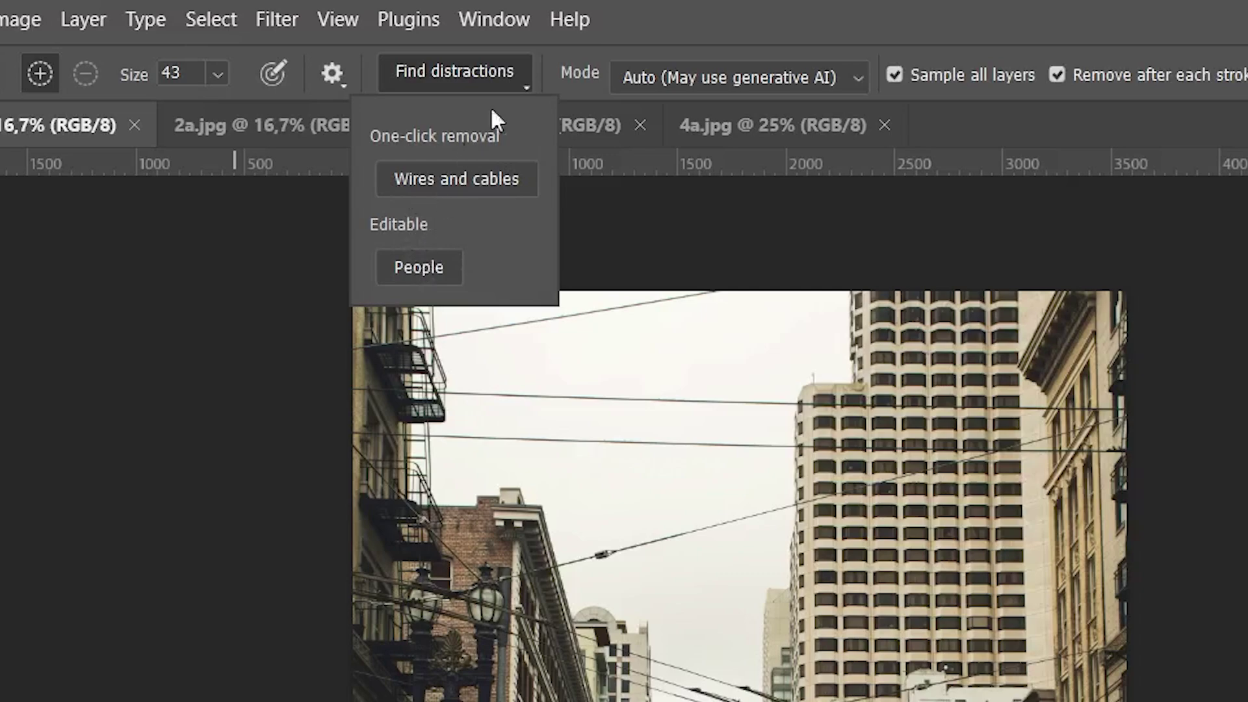
left_click(674, 43)
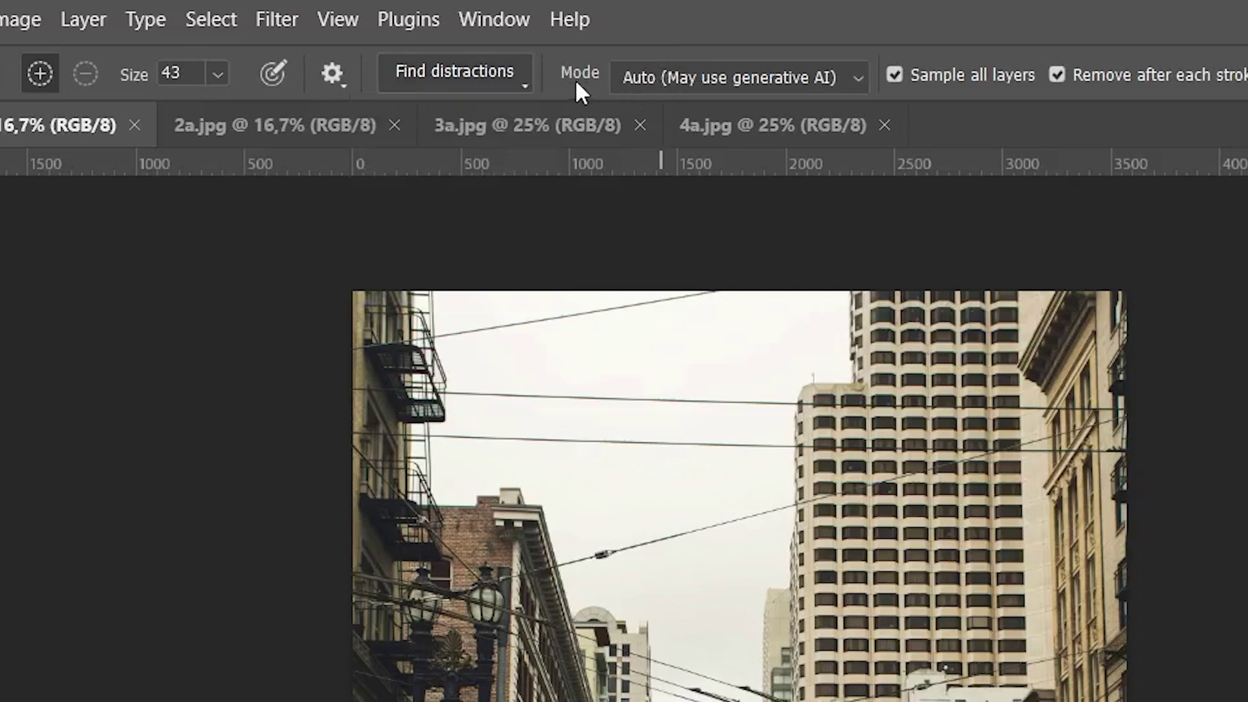
left_click(734, 81)
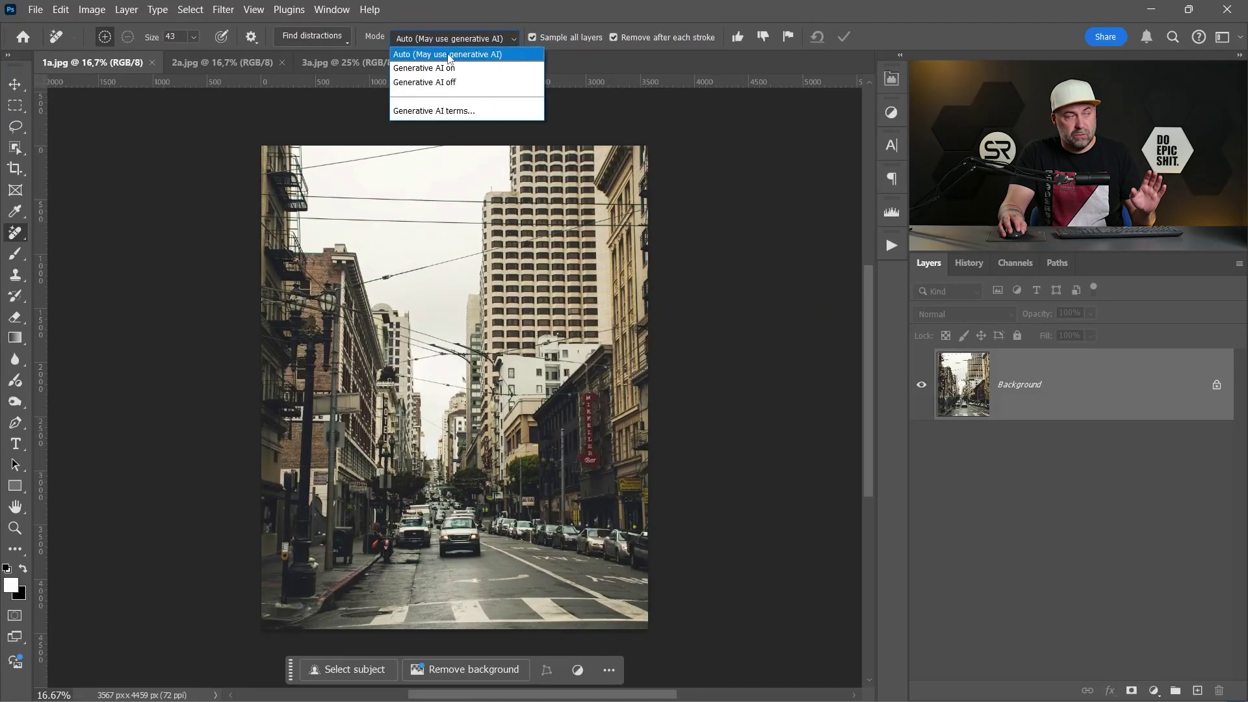
left_click(449, 55)
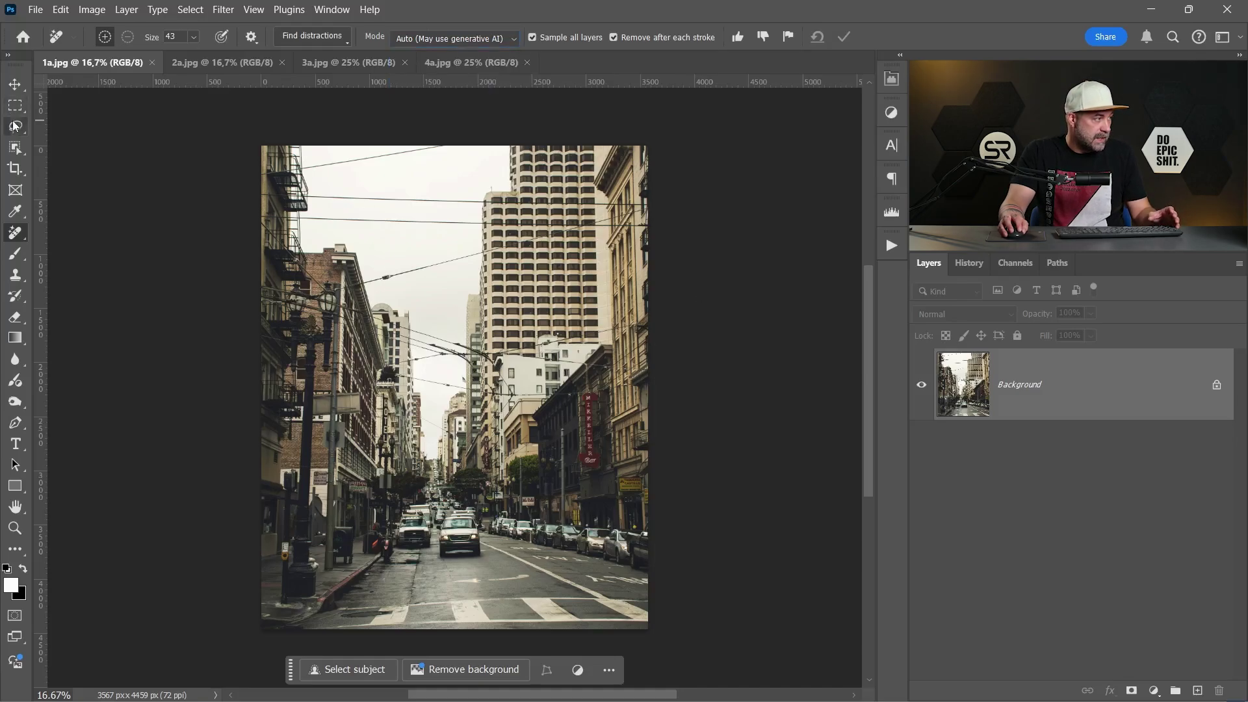
Switch to the Lasso tool and zoom in on the tangle of overhead wires
left_click(16, 126)
scroll(471, 303, "up", 5)
scroll(470, 303, "up", 4)
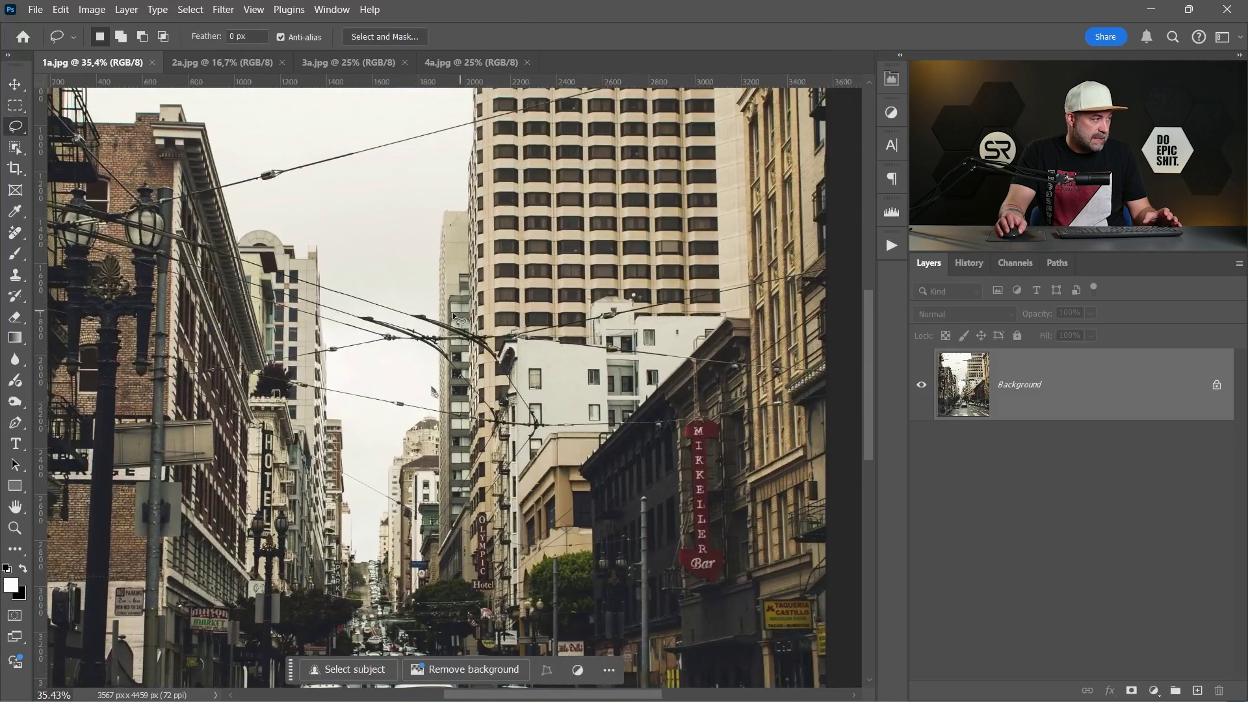
scroll(447, 303, "up", 3)
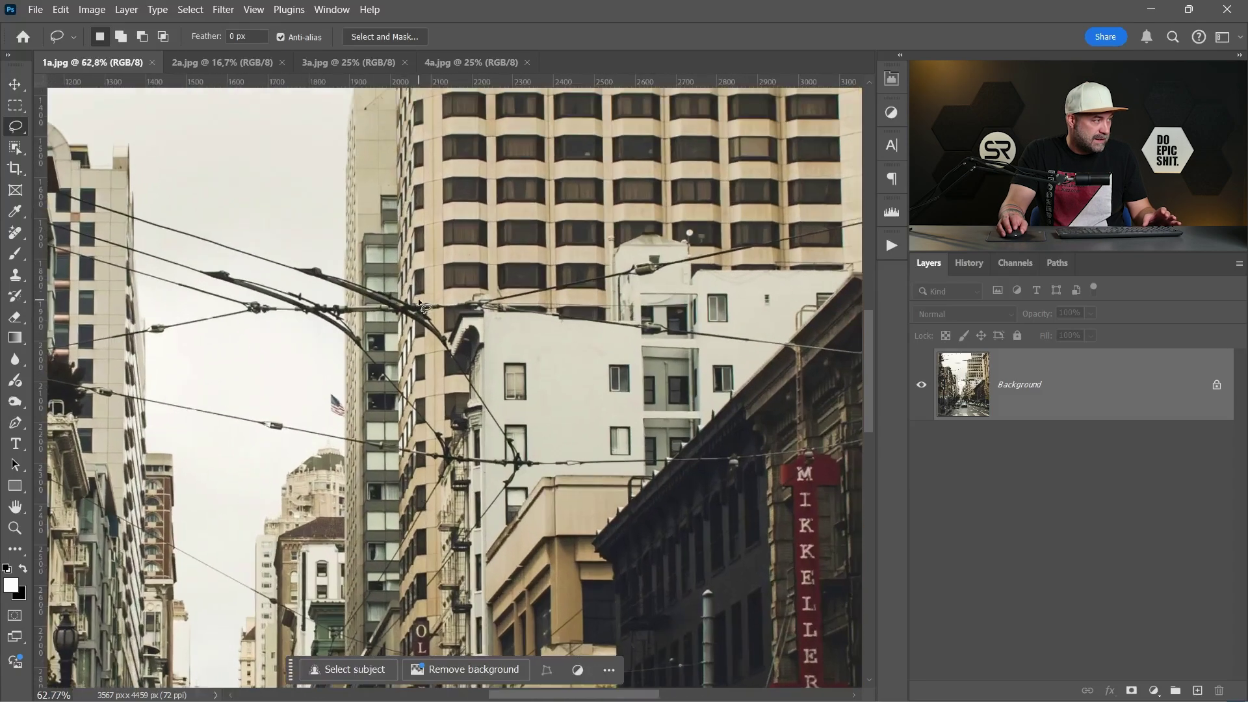
left_click_drag(421, 304, 500, 312)
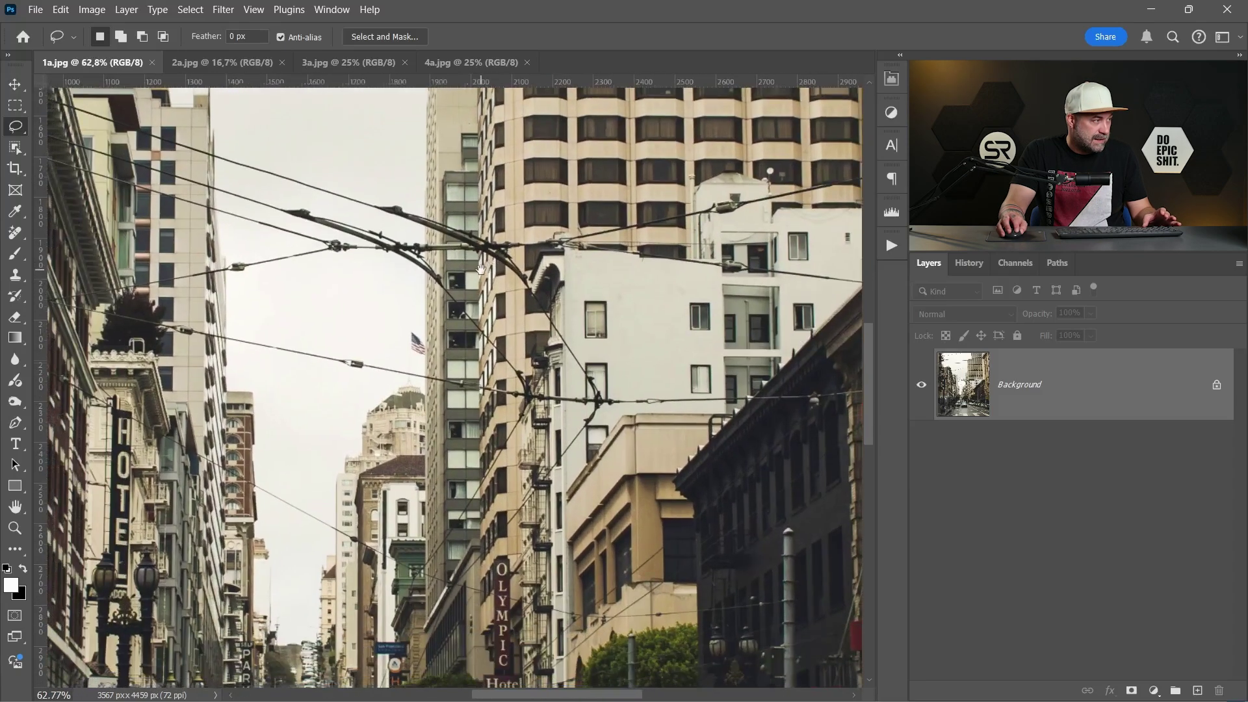
left_click_drag(551, 252, 533, 331)
scroll(533, 331, "down", 3)
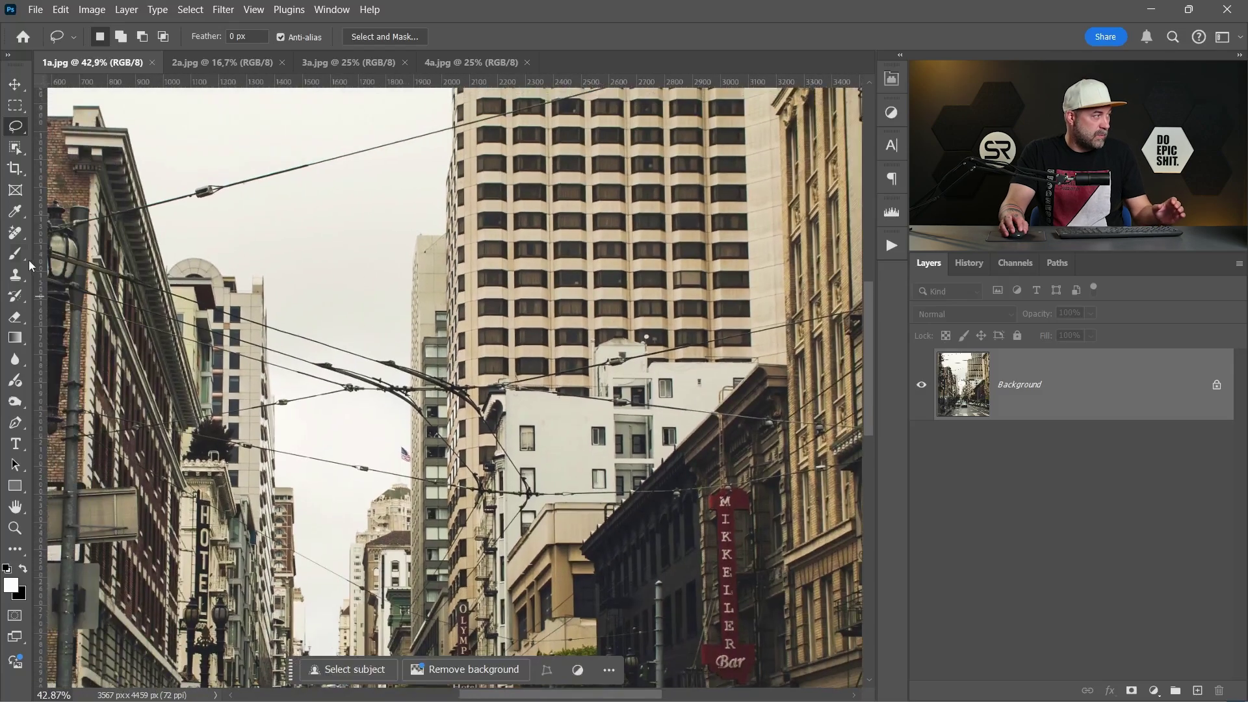
Remove all overhead wires using the Remove tool's Find distractions > Wires and cables
left_click(15, 232)
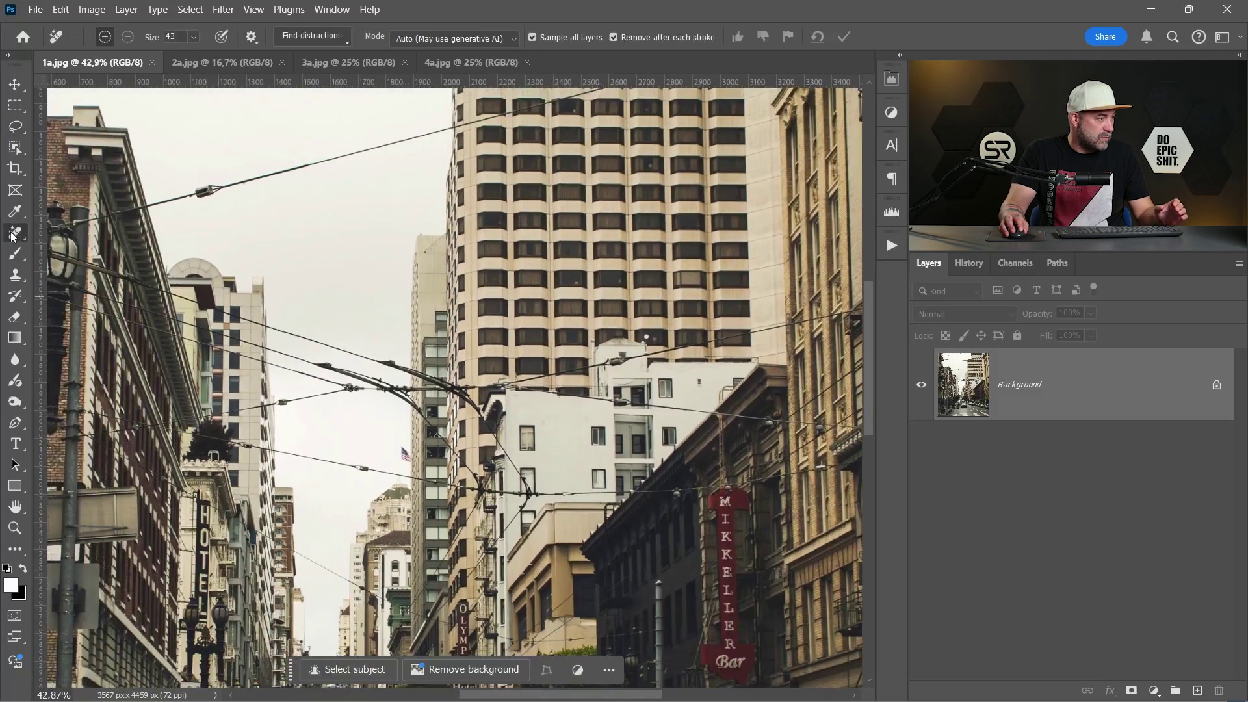
left_click(310, 34)
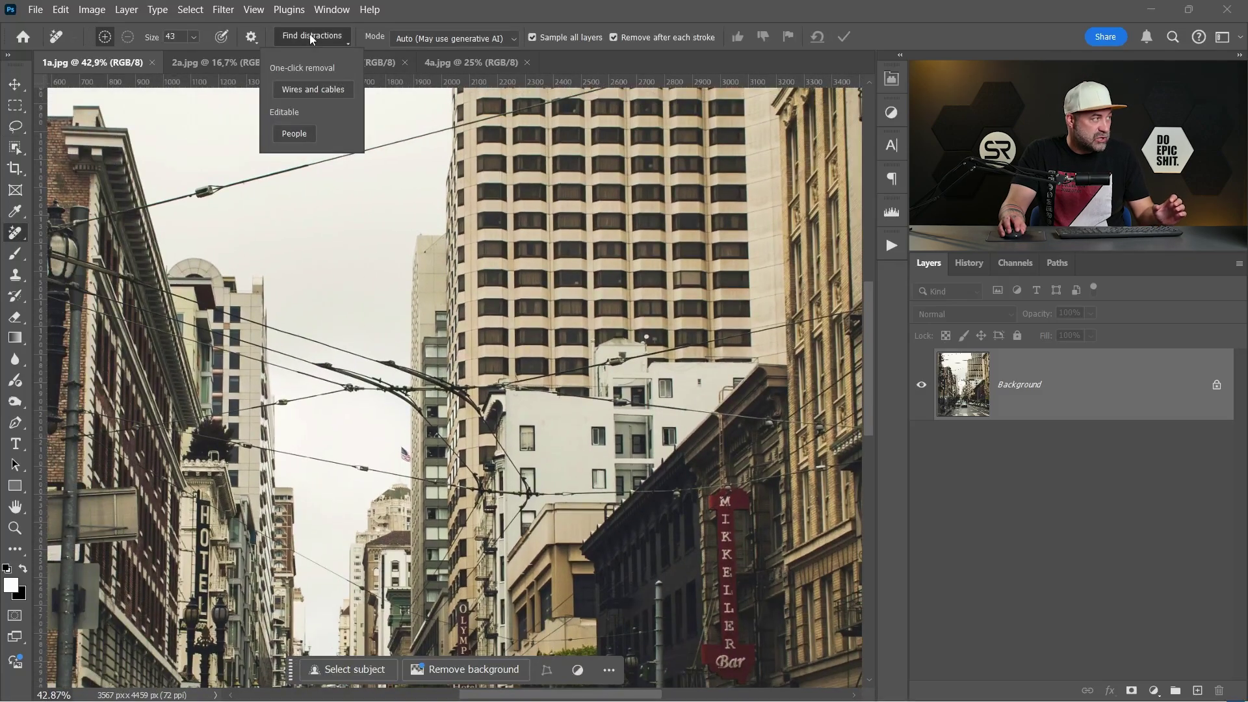
left_click(300, 91)
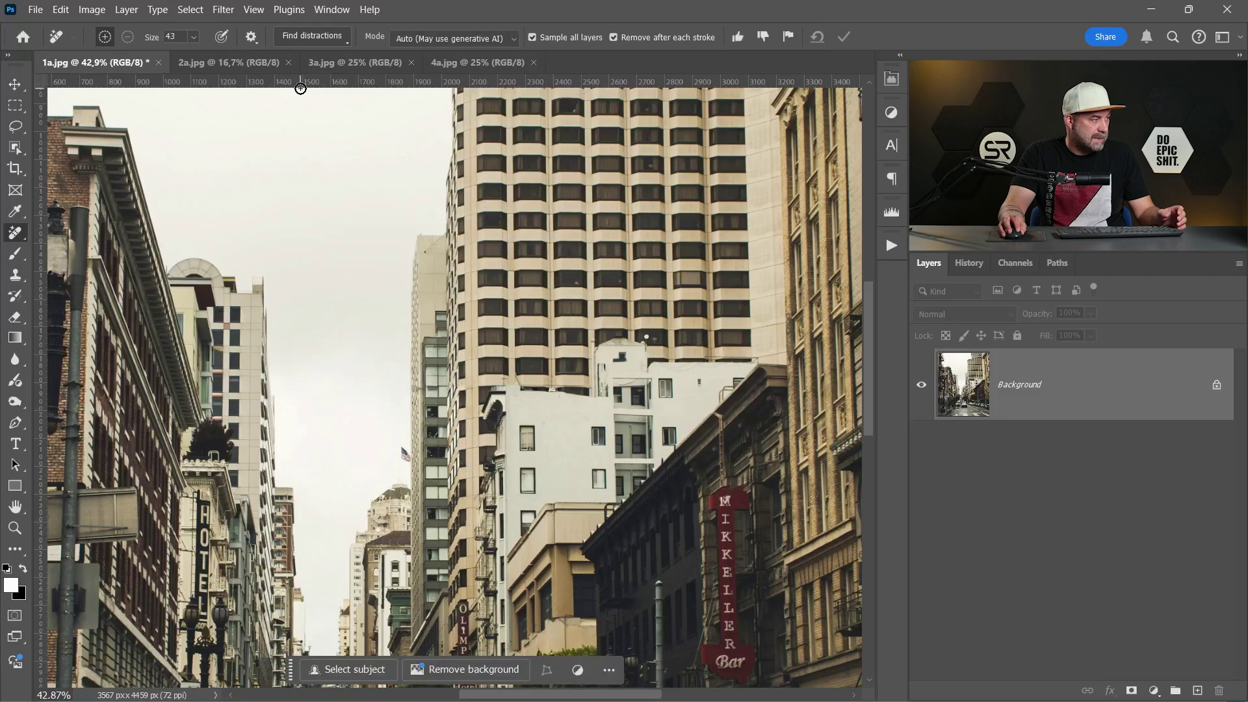
Zoom into the cleaned sky and toggle History between Open and Remove wires and cables
scroll(442, 228, "up", 2)
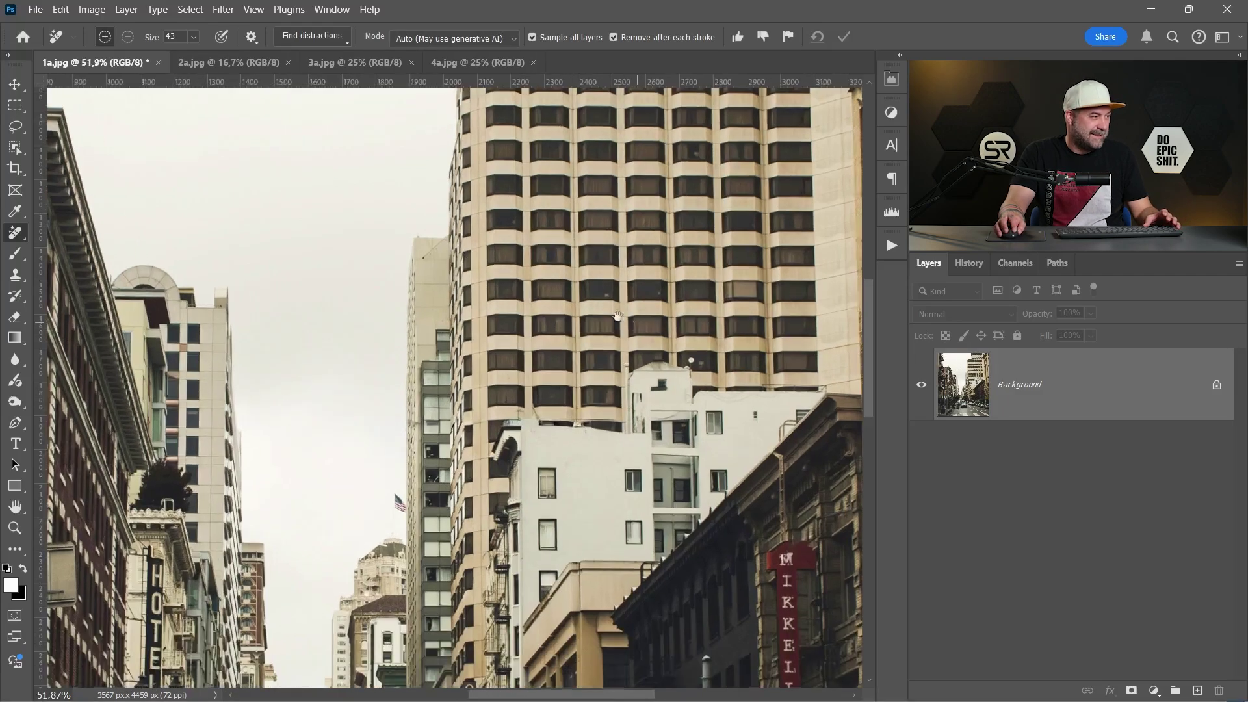
left_click_drag(685, 331, 406, 255)
scroll(455, 273, "up", 3)
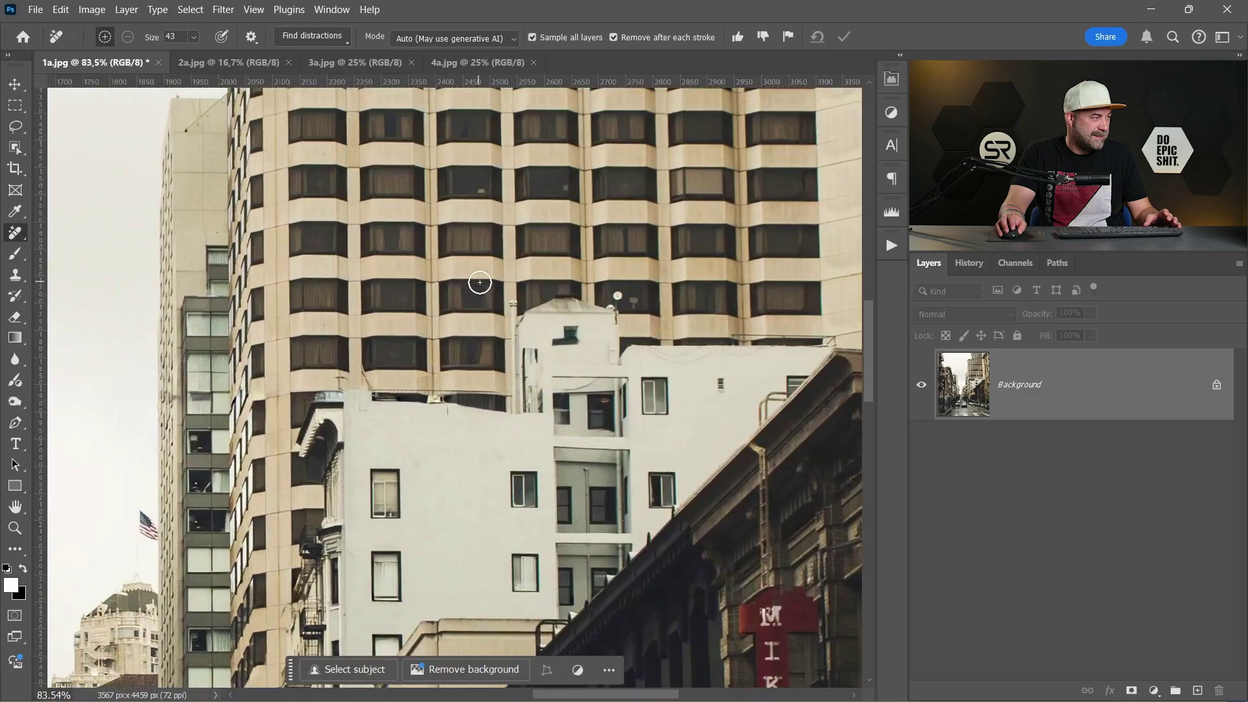
left_click(967, 263)
left_click(977, 322)
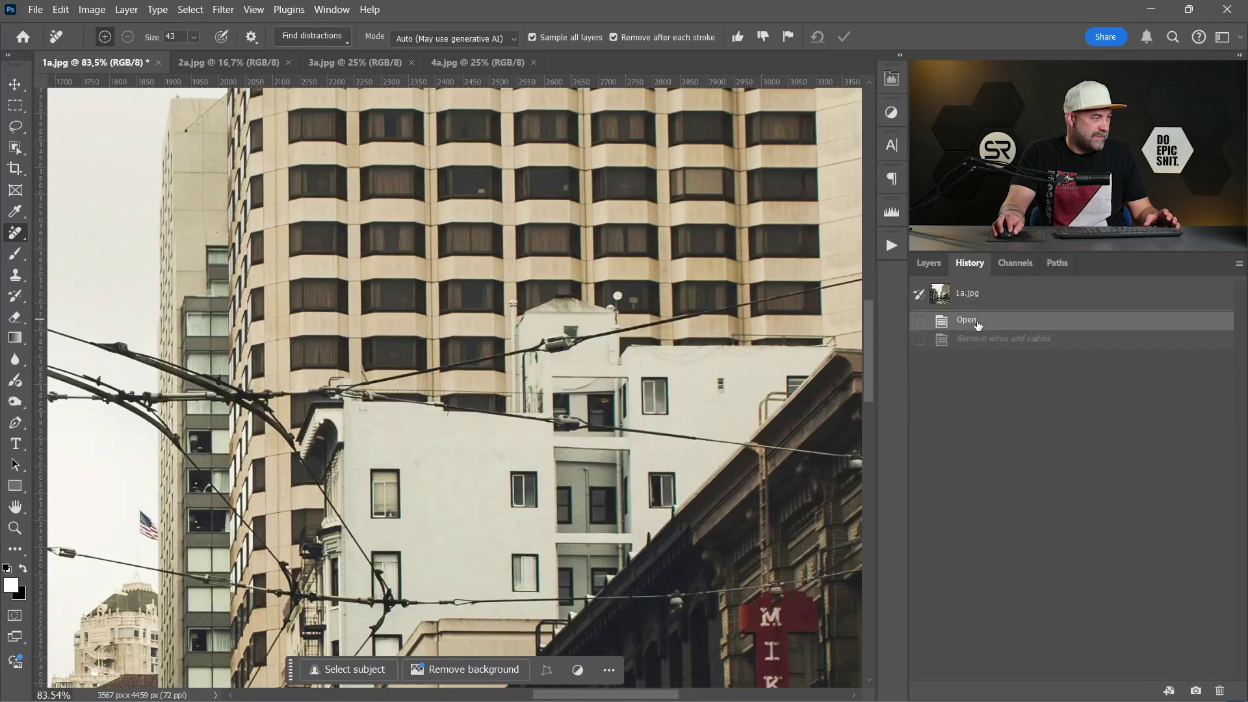
left_click(977, 339)
scroll(435, 269, "down", 4)
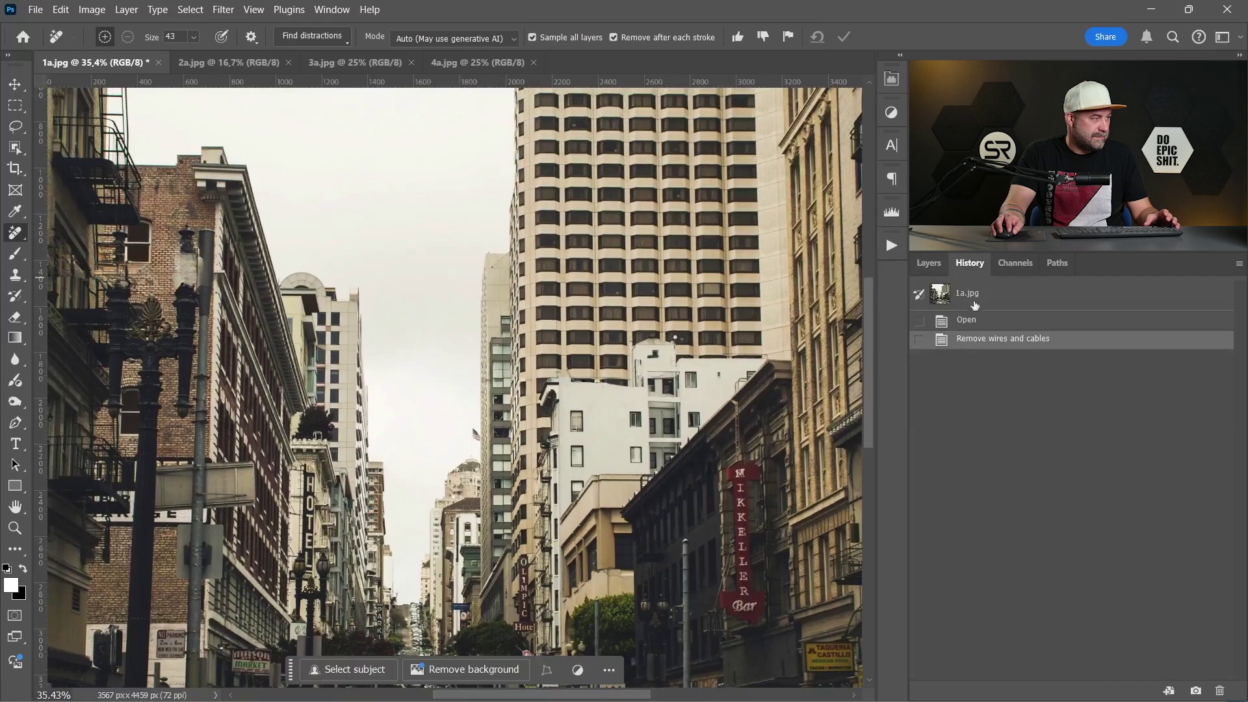
left_click(983, 322)
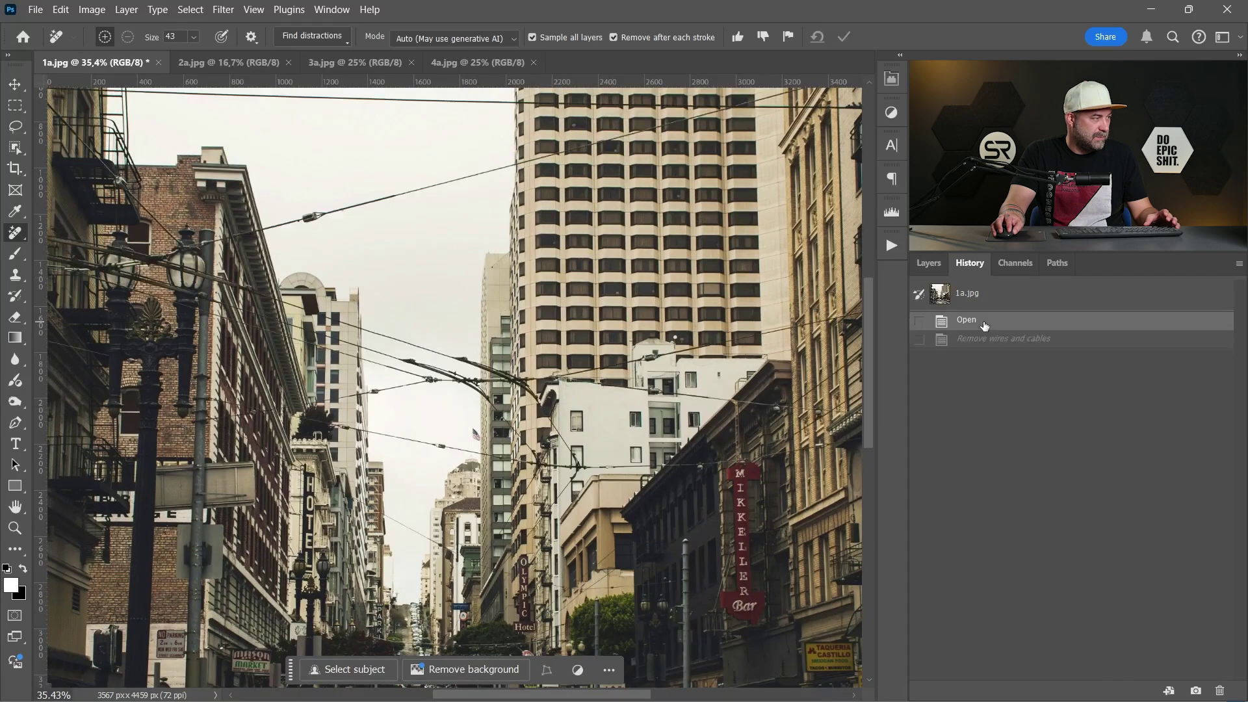
left_click(974, 340)
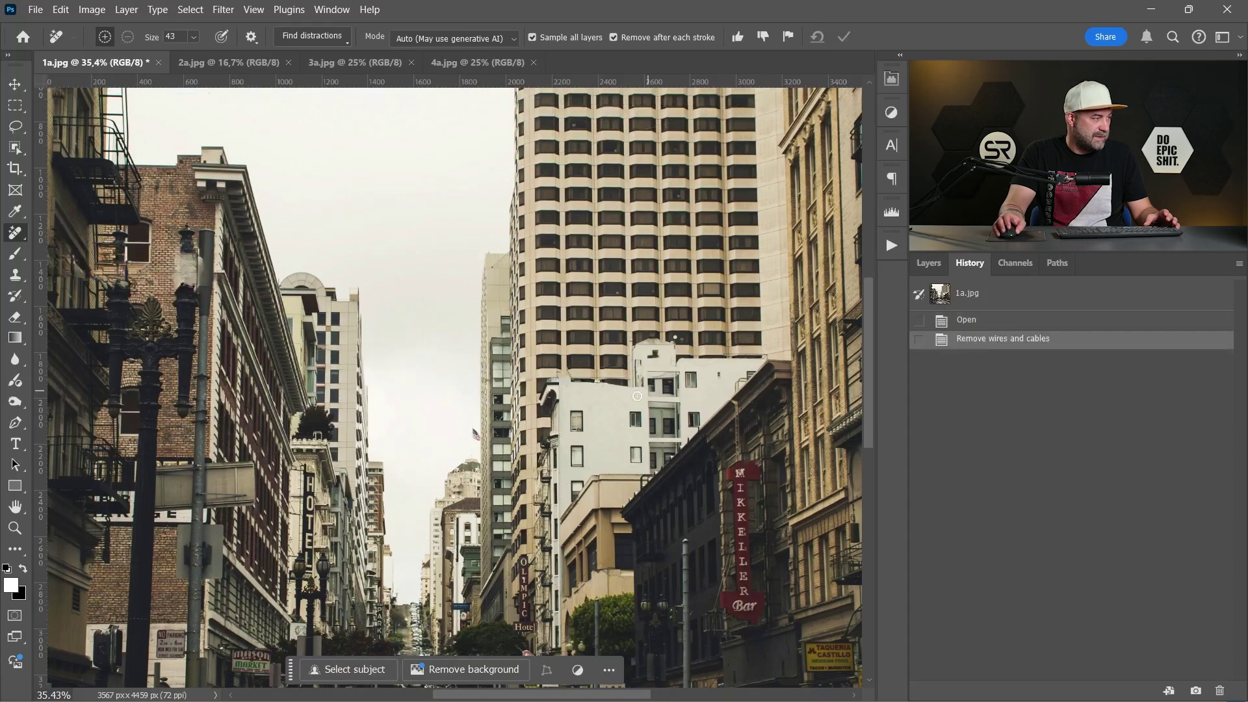
Pan across the street, compare with the original again, and leave the wire-free state active
scroll(568, 387, "up", 4)
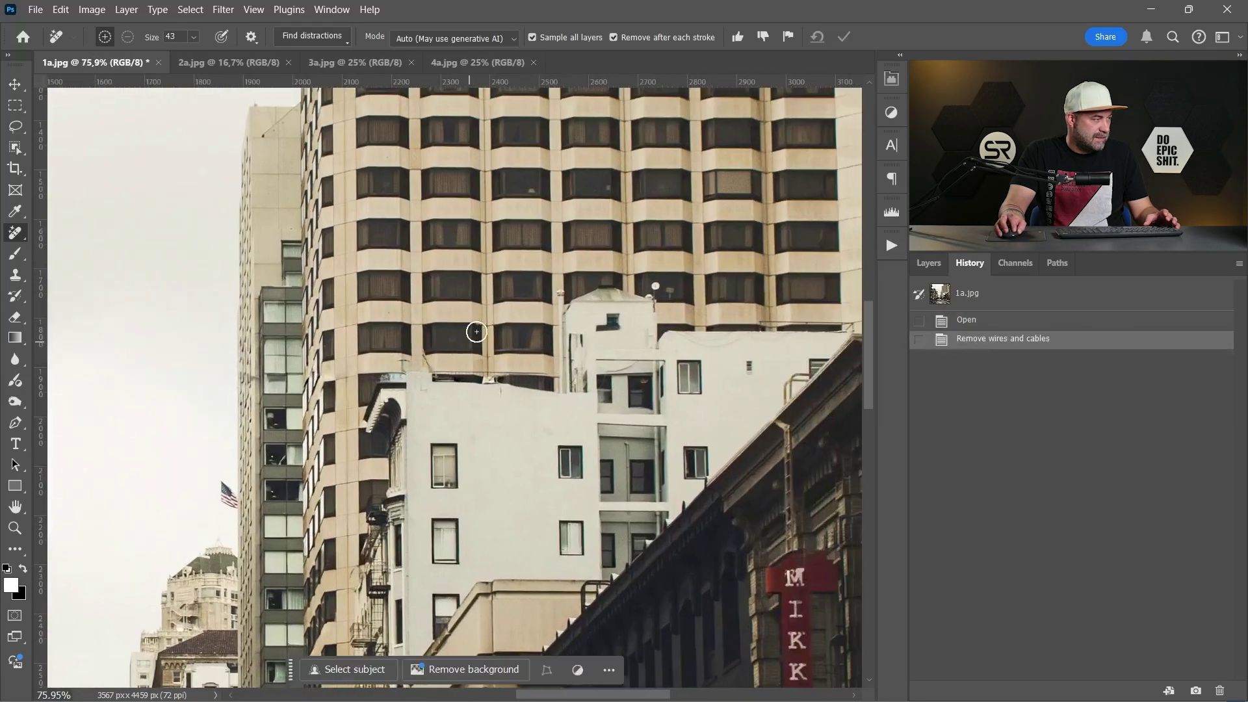
scroll(477, 351, "right", 5)
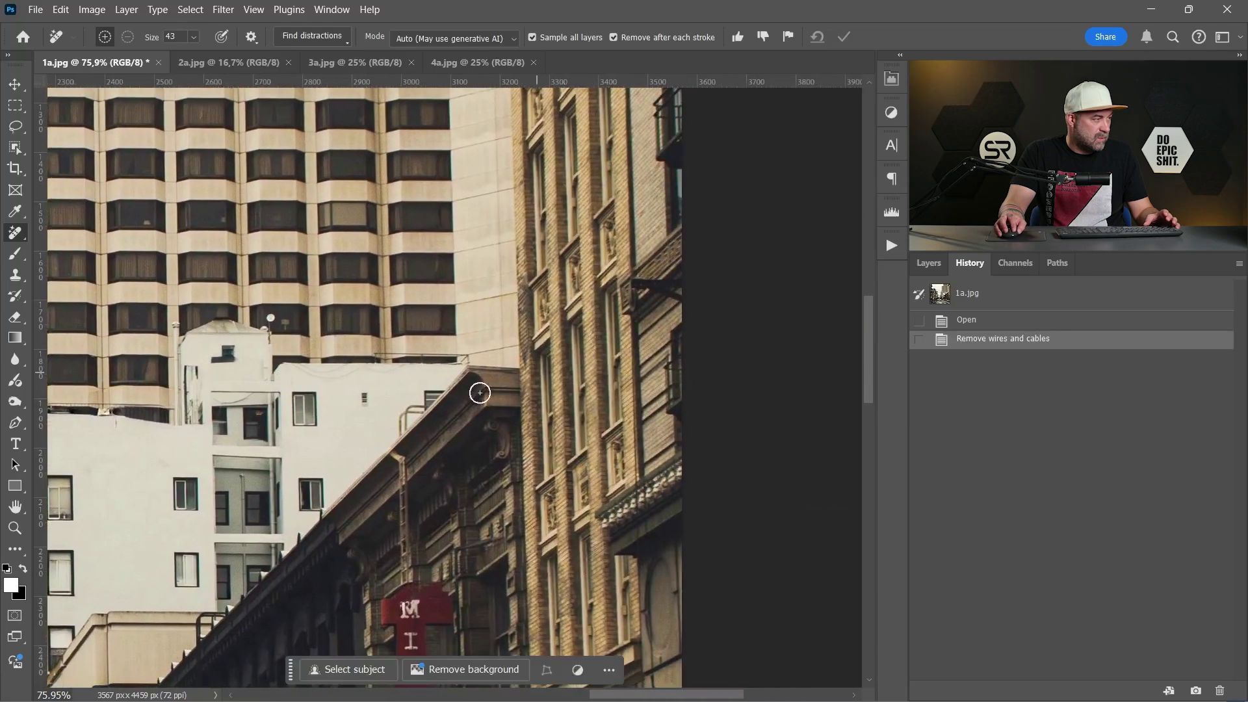
scroll(479, 390, "left", 8)
scroll(545, 354, "right", 2)
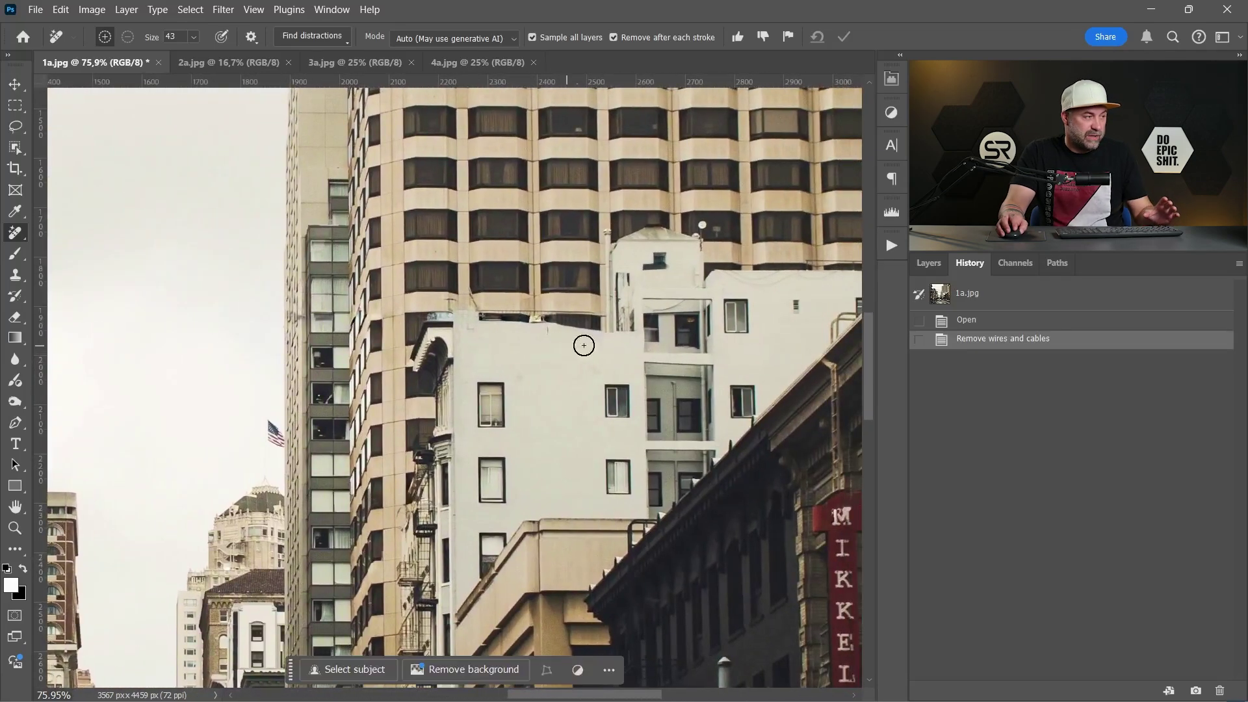
scroll(582, 345, "down", 3)
left_click(968, 321)
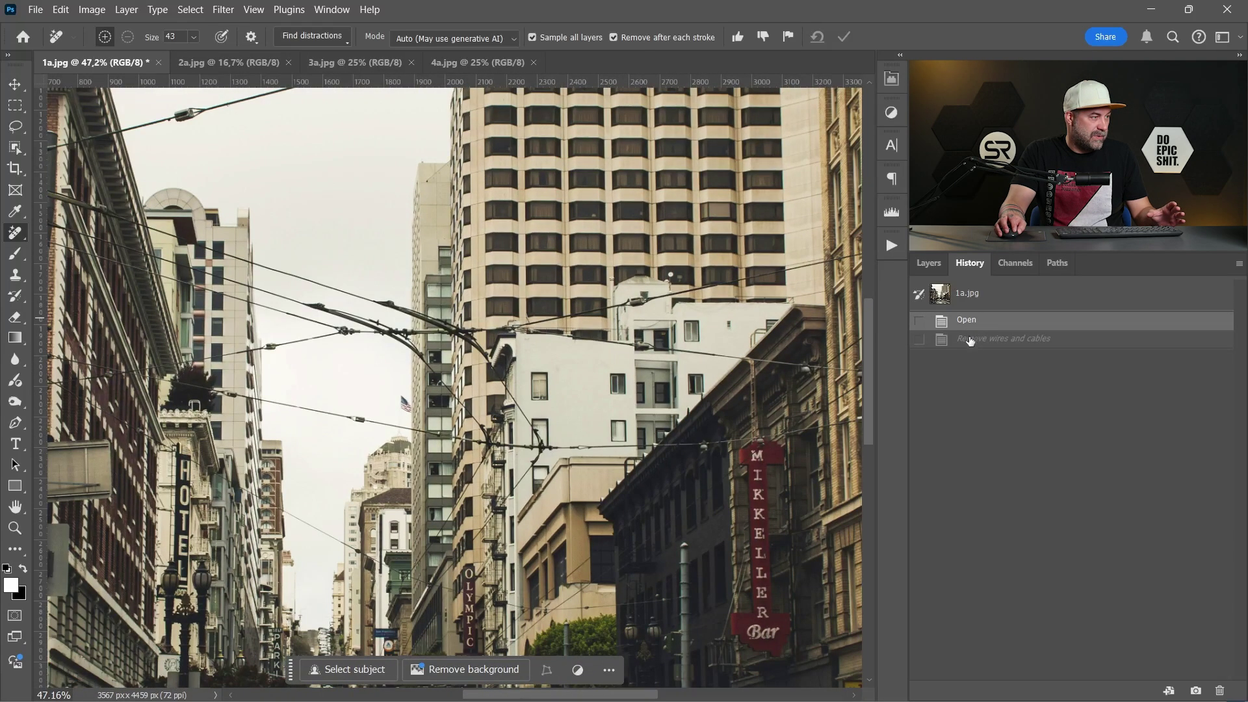
left_click(969, 339)
scroll(502, 314, "down", 3)
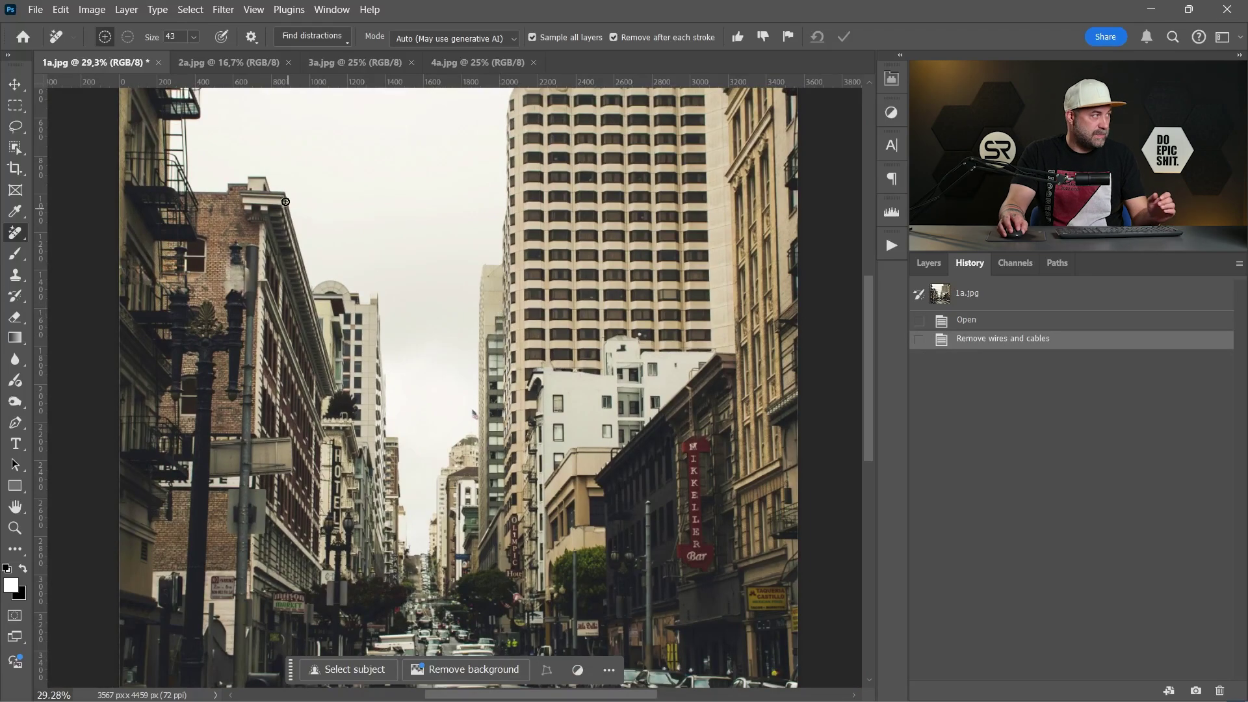
Switch to 2a.jpg, look over the plaza's people, and add empty Layer 1 above Background
left_click(247, 62)
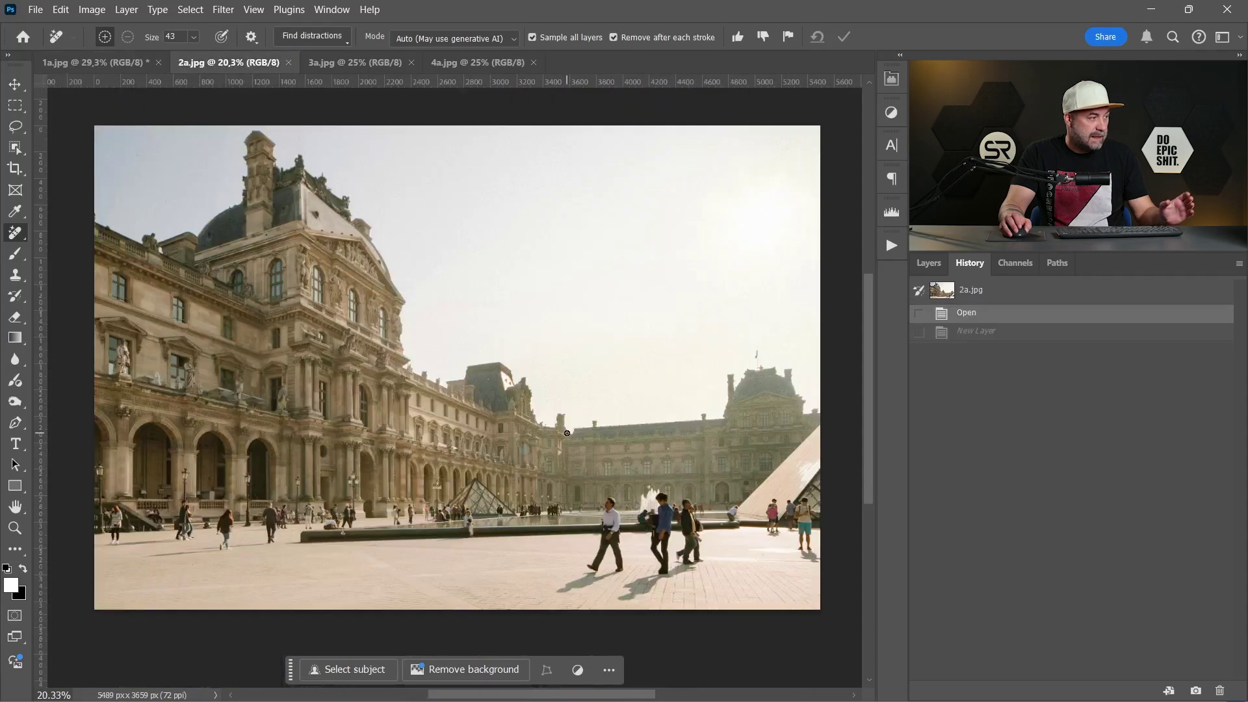
scroll(568, 433, "up", 3)
left_click_drag(514, 505, 603, 325)
scroll(603, 325, "down", 3)
scroll(519, 332, "up", 3)
scroll(382, 346, "down", 1)
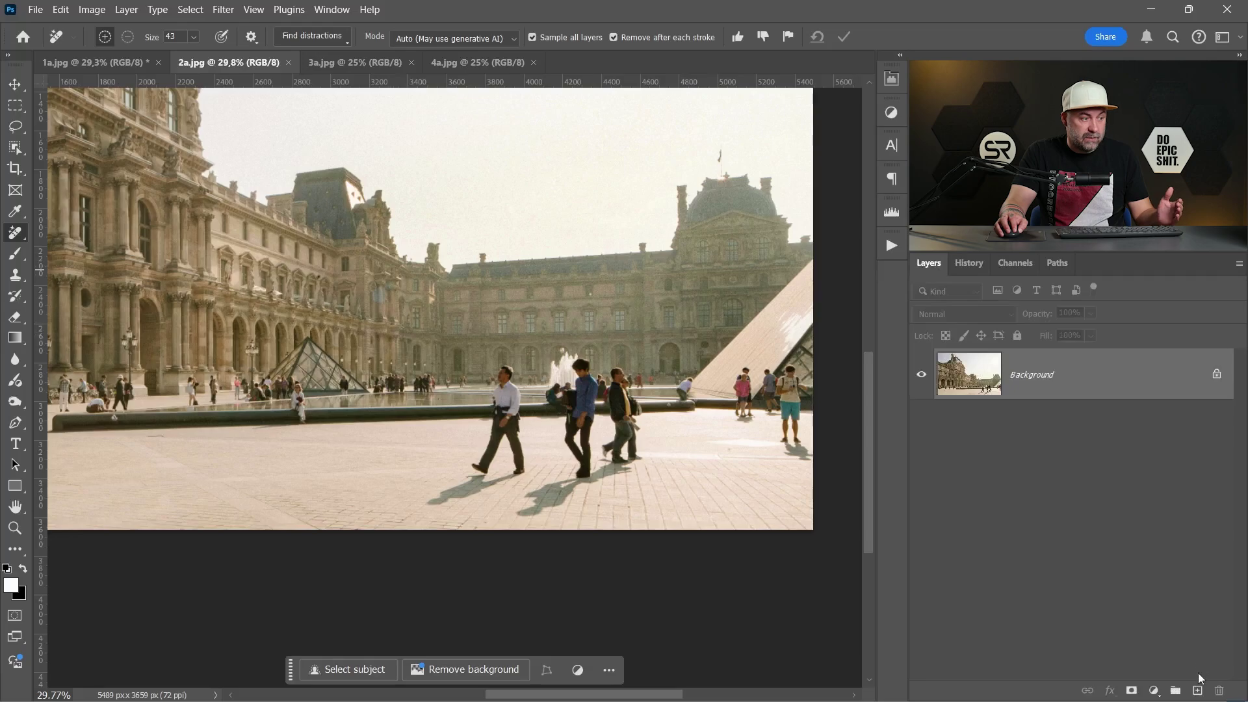
left_click(1198, 691)
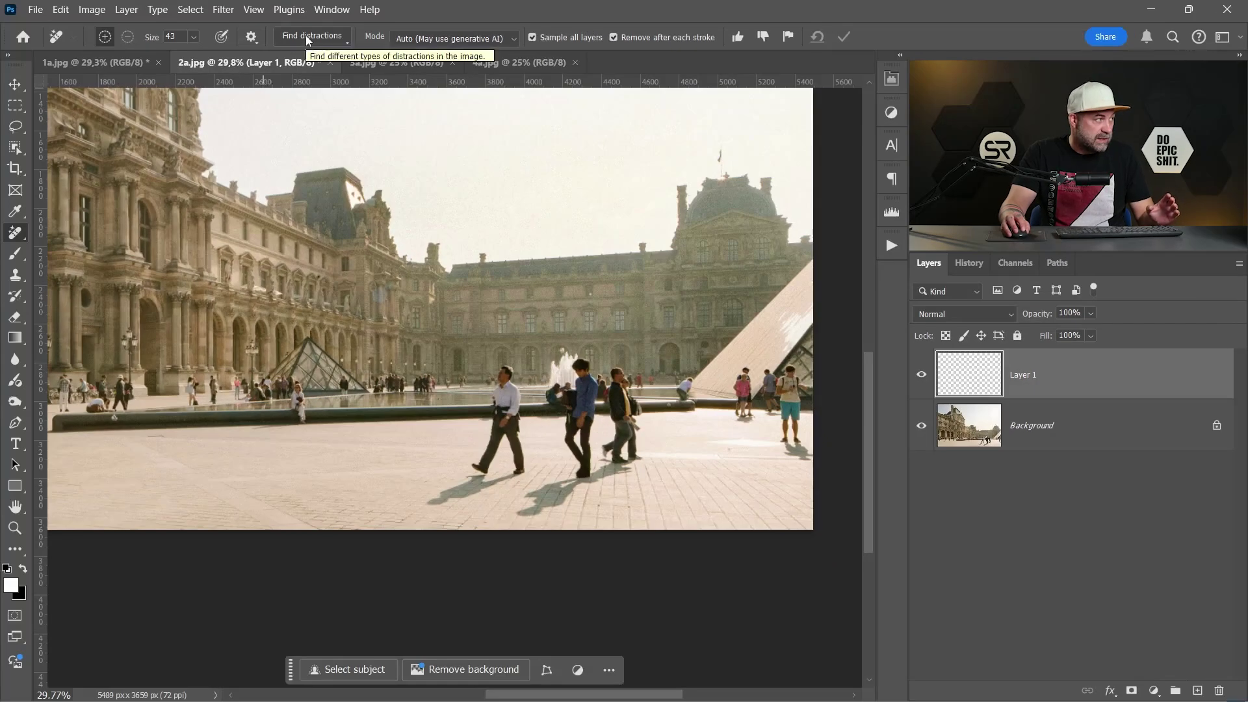
Auto-detect the people in 2a.jpg with Find distractions > People and zoom in to check
left_click(307, 36)
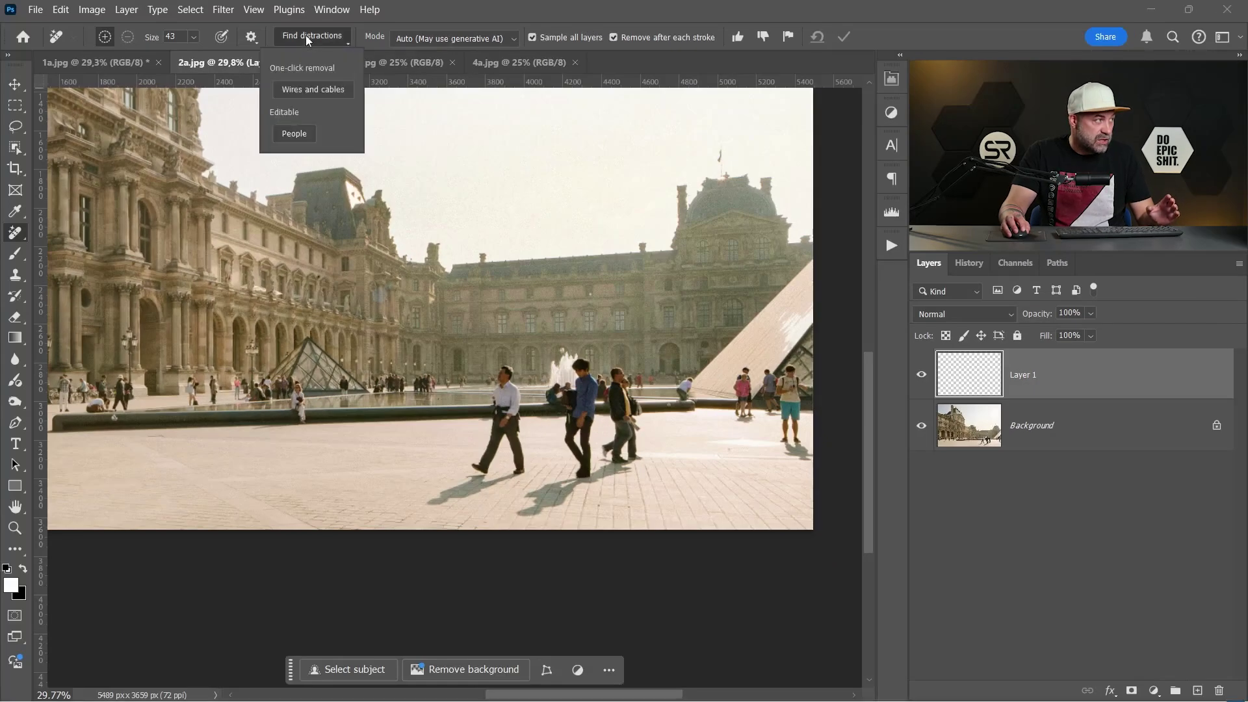
left_click(296, 137)
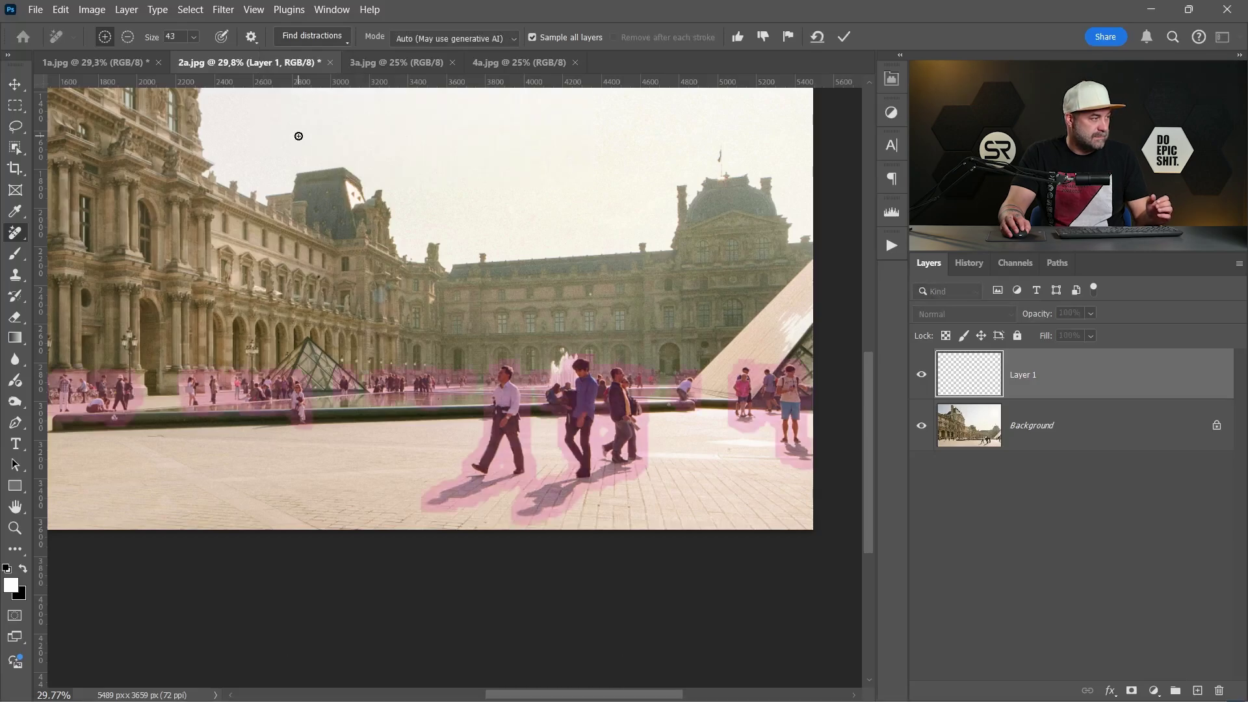
scroll(478, 384, "up", 3)
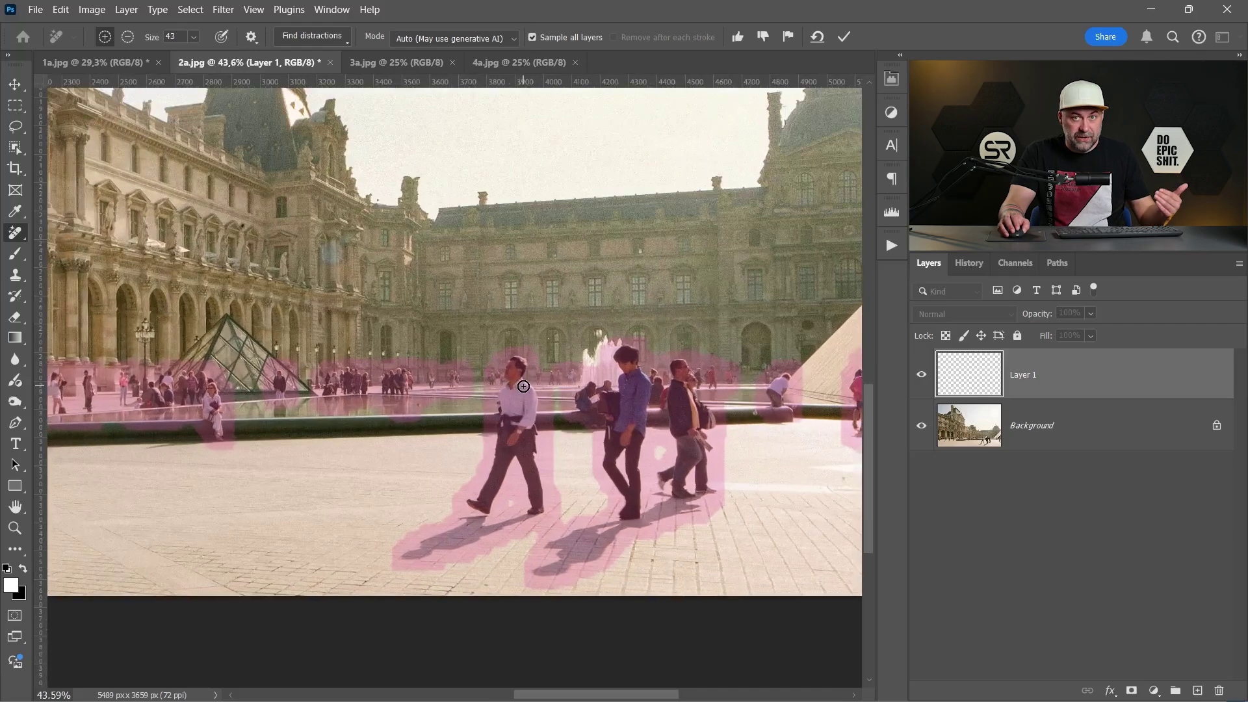
scroll(522, 385, "up", 2)
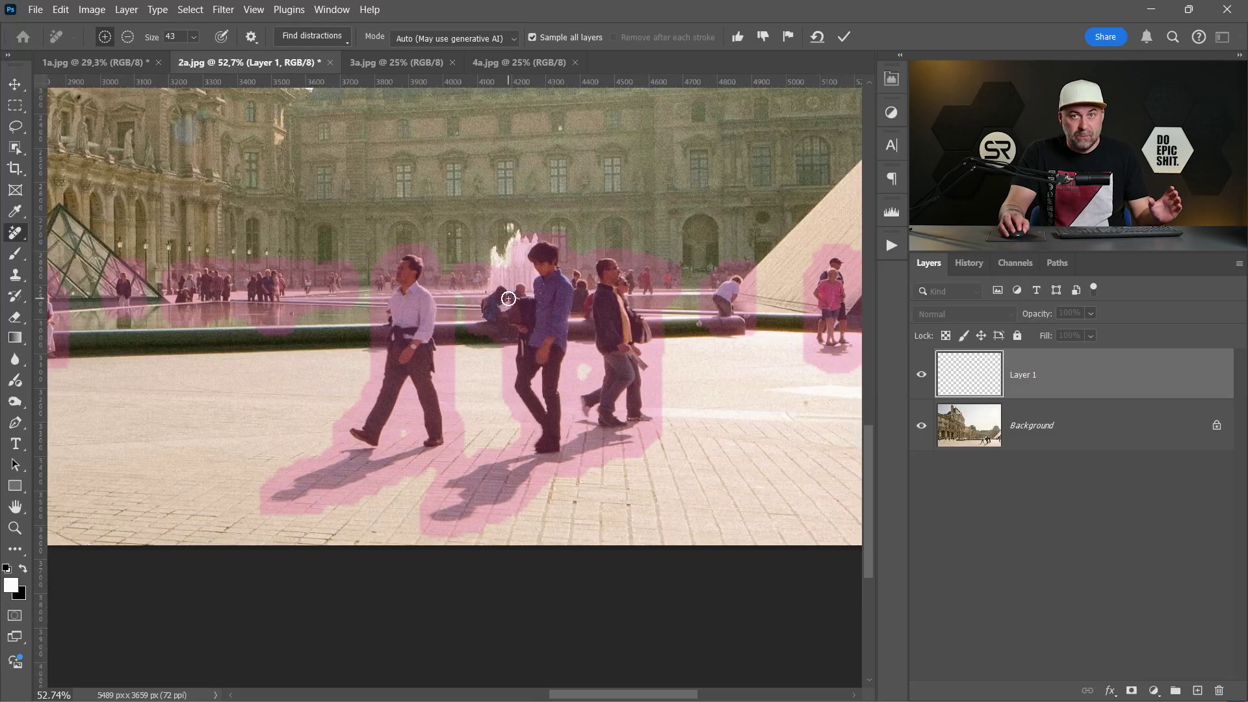
scroll(465, 347, "up", 2)
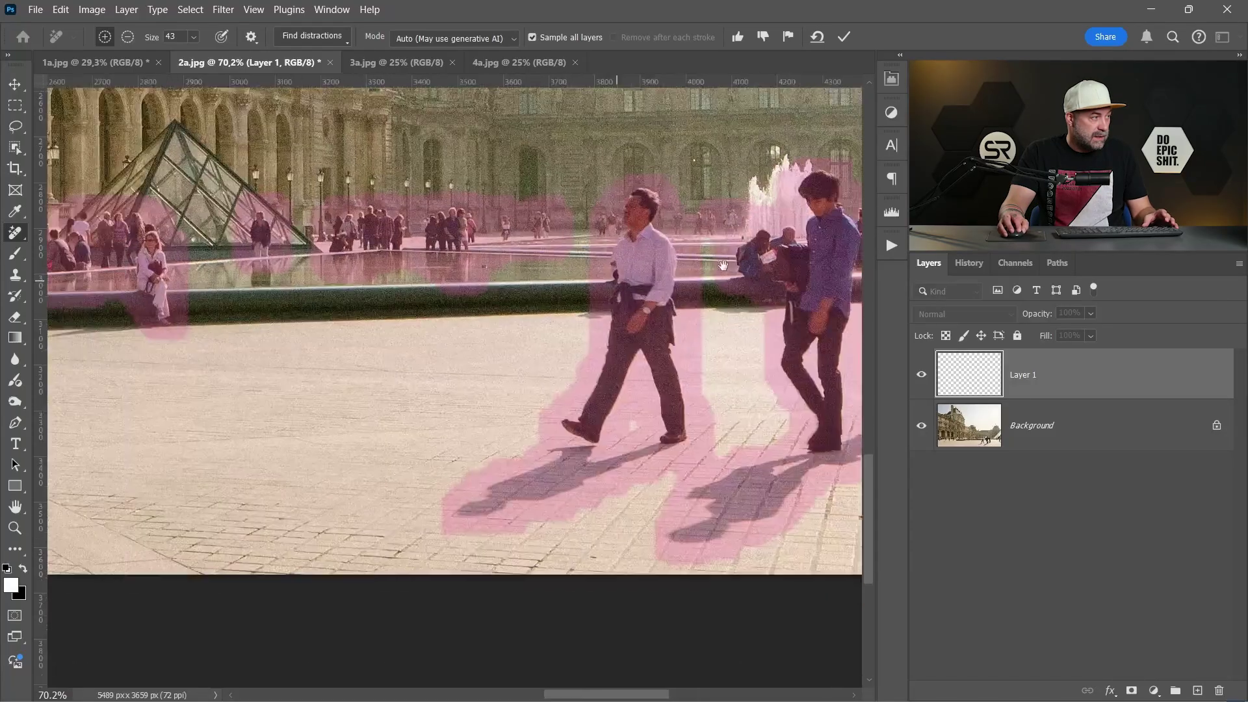
left_click_drag(19, 278, 373, 293)
Shrink the brush to size 19 and mark the long pavement shadow for removal
scroll(423, 334, "up", 5)
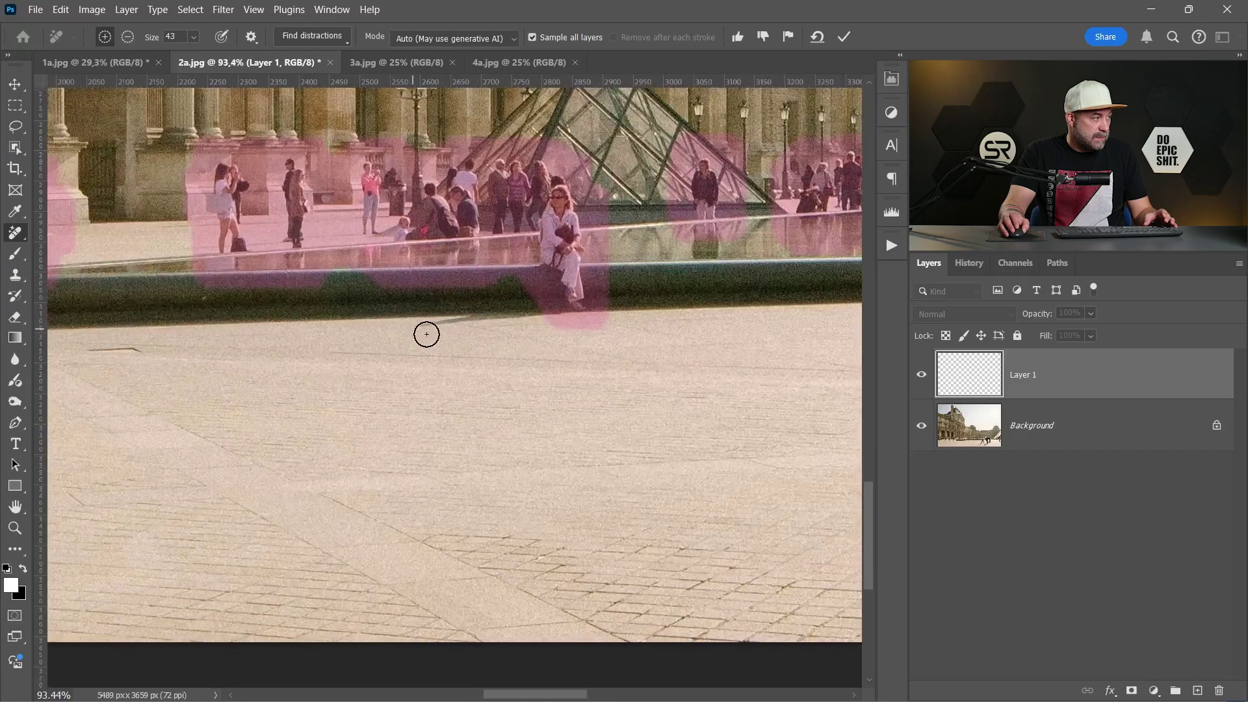
key("bracketleft")
key("bracketleft")
key("bracketleft")
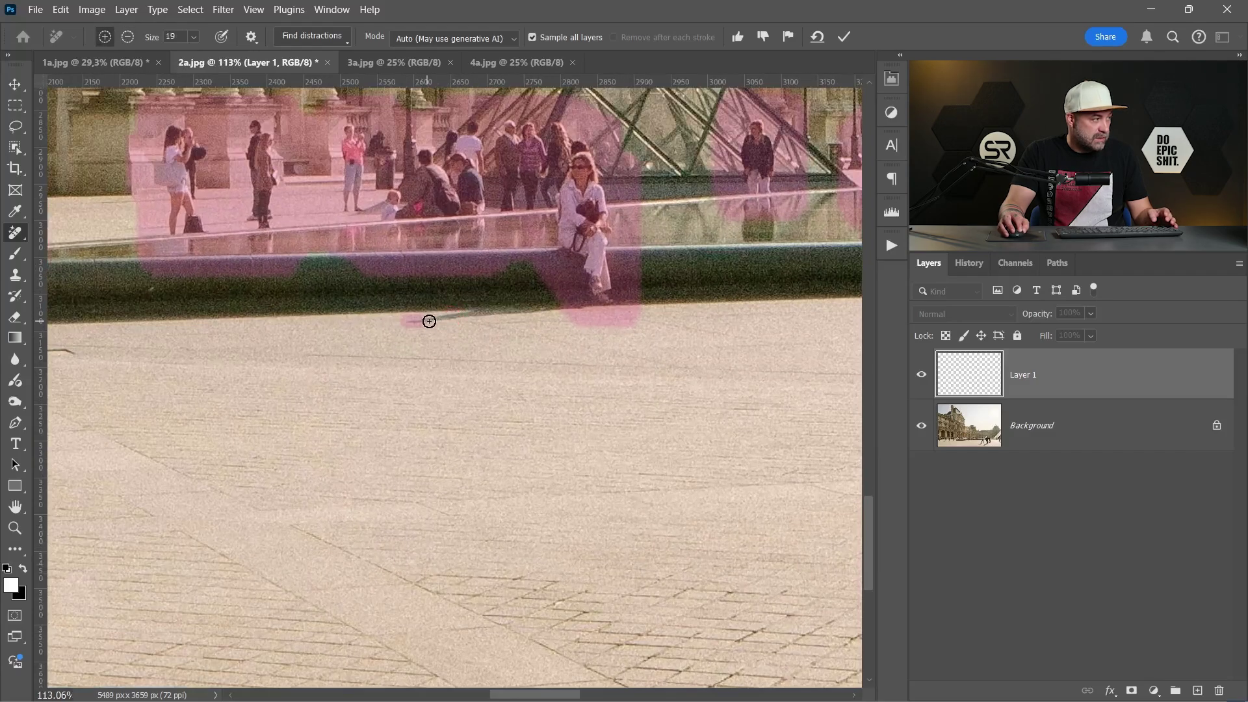
left_click_drag(429, 321, 568, 303)
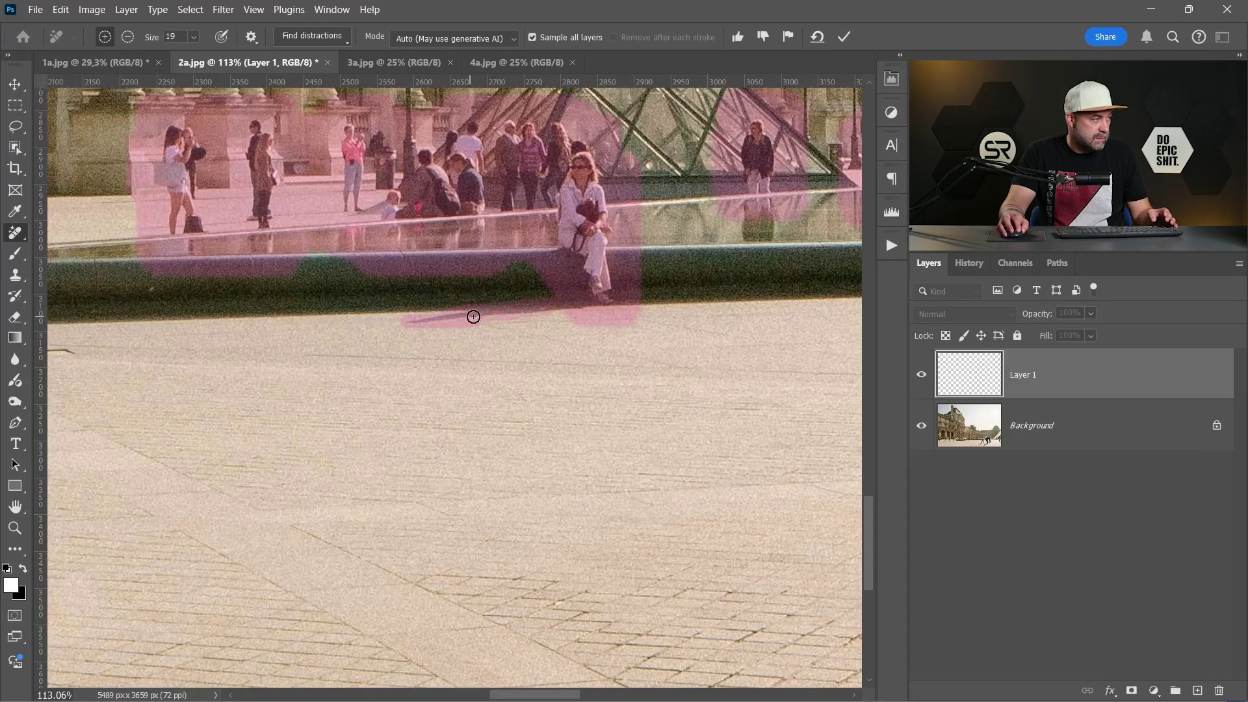
left_click_drag(473, 316, 567, 312)
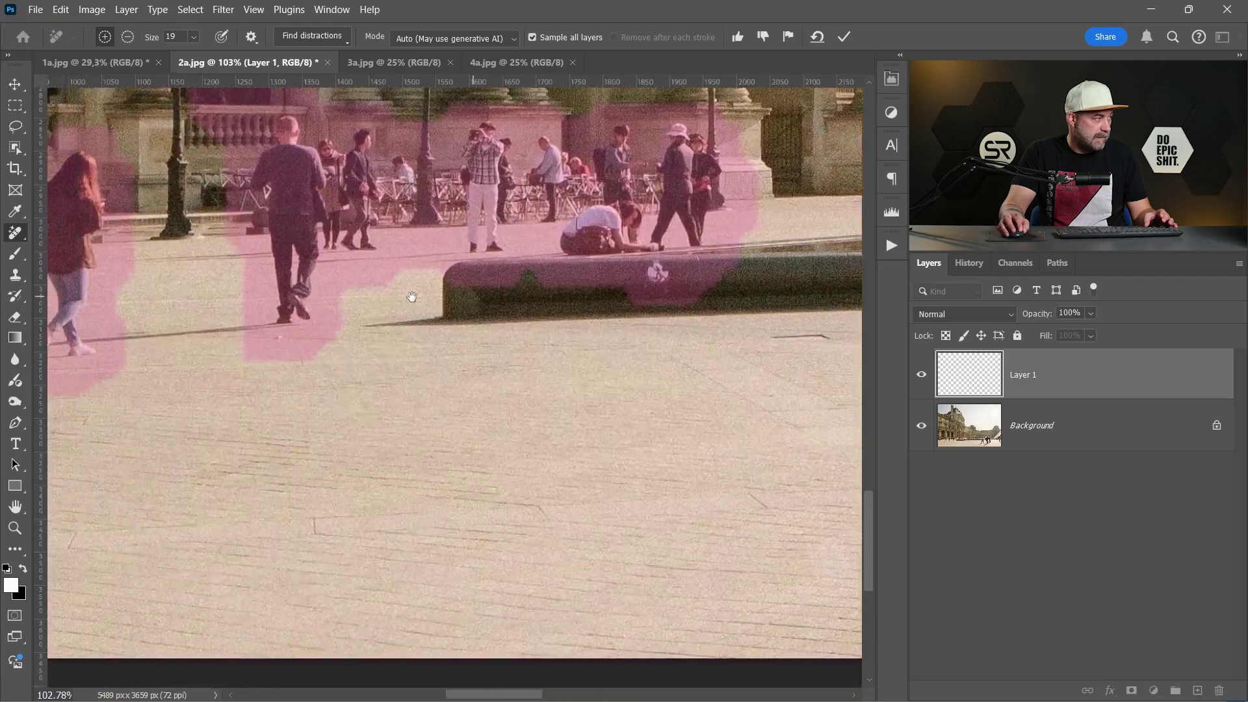
Enlarge the brush and Alt-brush to unmark the empty pavement below the walkers
left_click_drag(411, 297, 563, 278)
left_click_drag(329, 278, 381, 296)
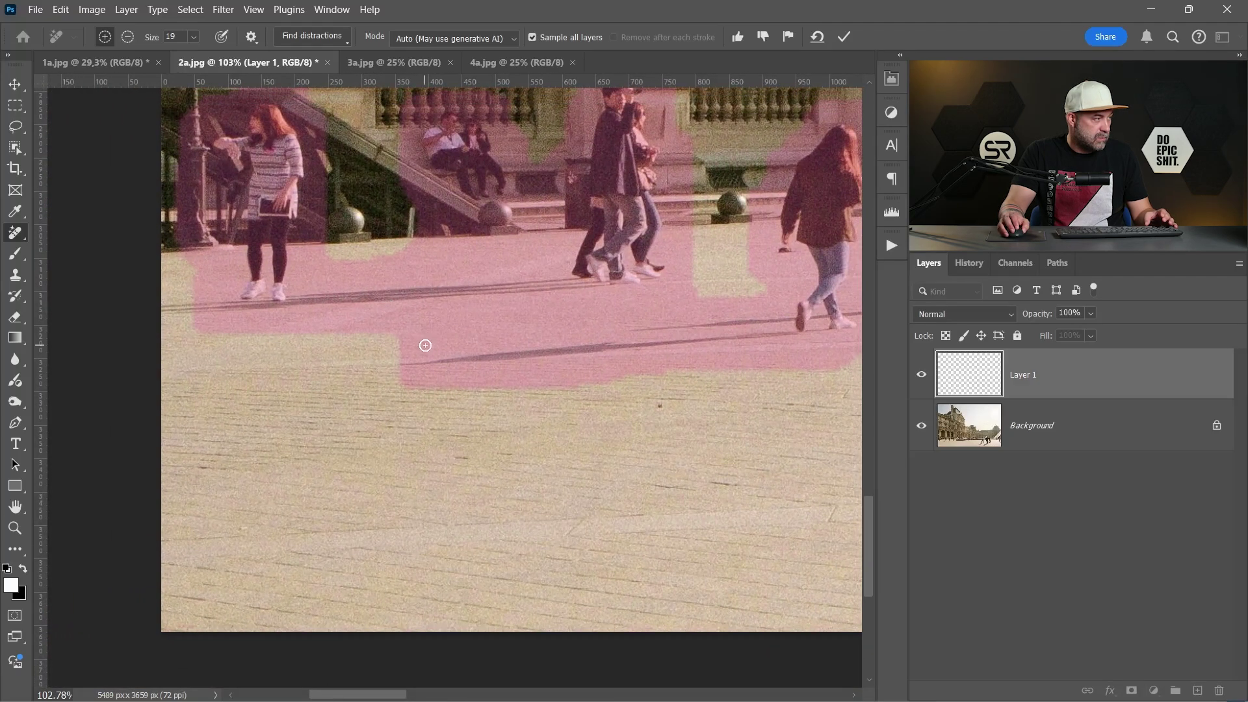
scroll(425, 345, "up", 1)
left_click_drag(353, 337, 368, 337)
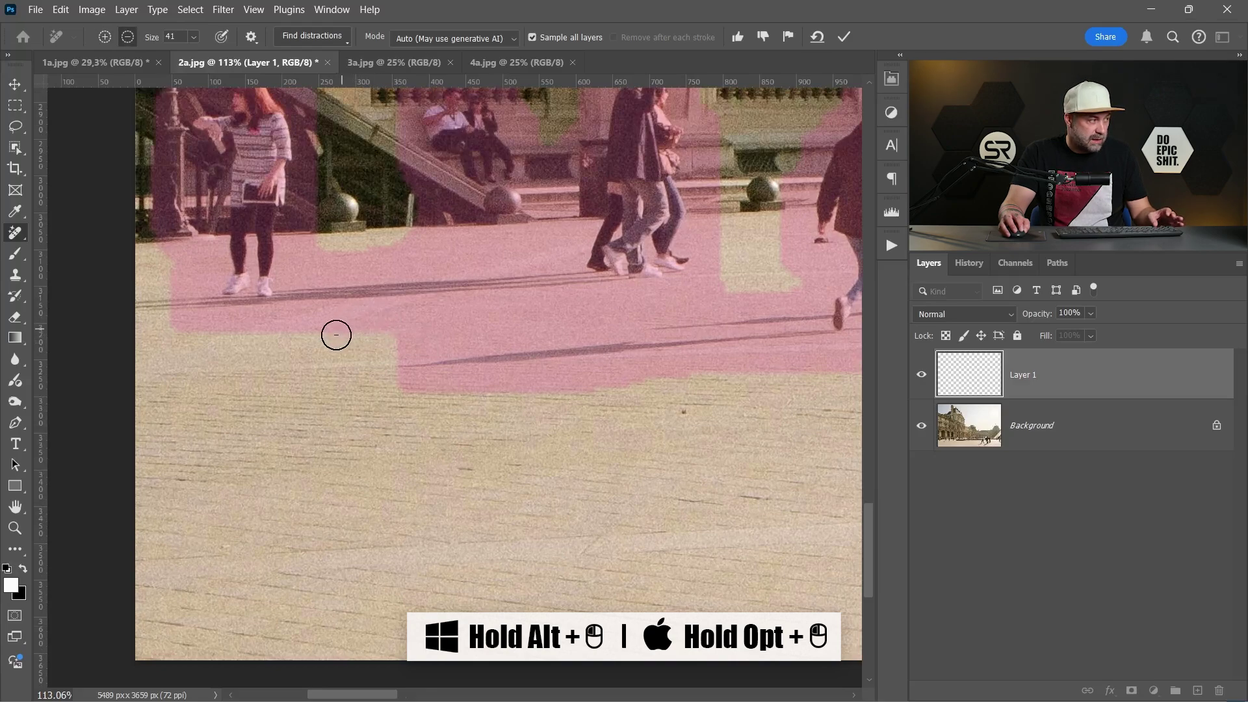
left_click_drag(336, 335, 655, 303)
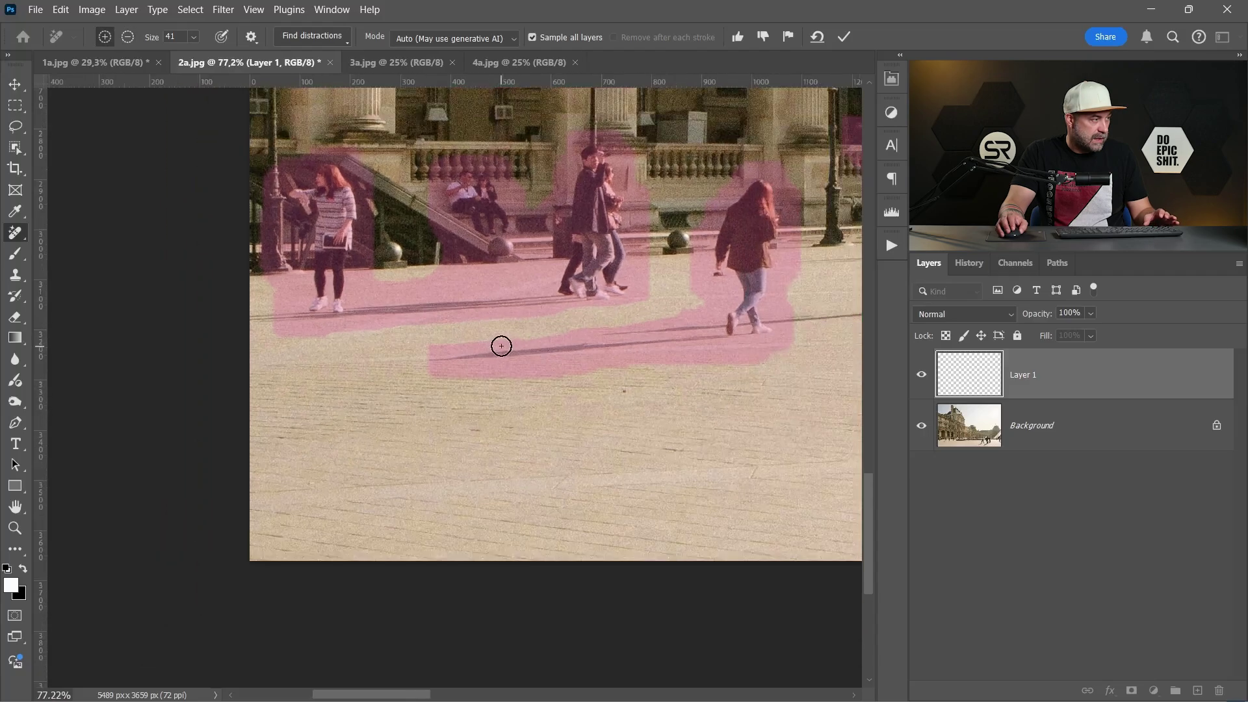
Alt-brush over the fountain so it stays unmarked
scroll(499, 345, "down", 5)
left_click_drag(498, 345, 276, 335)
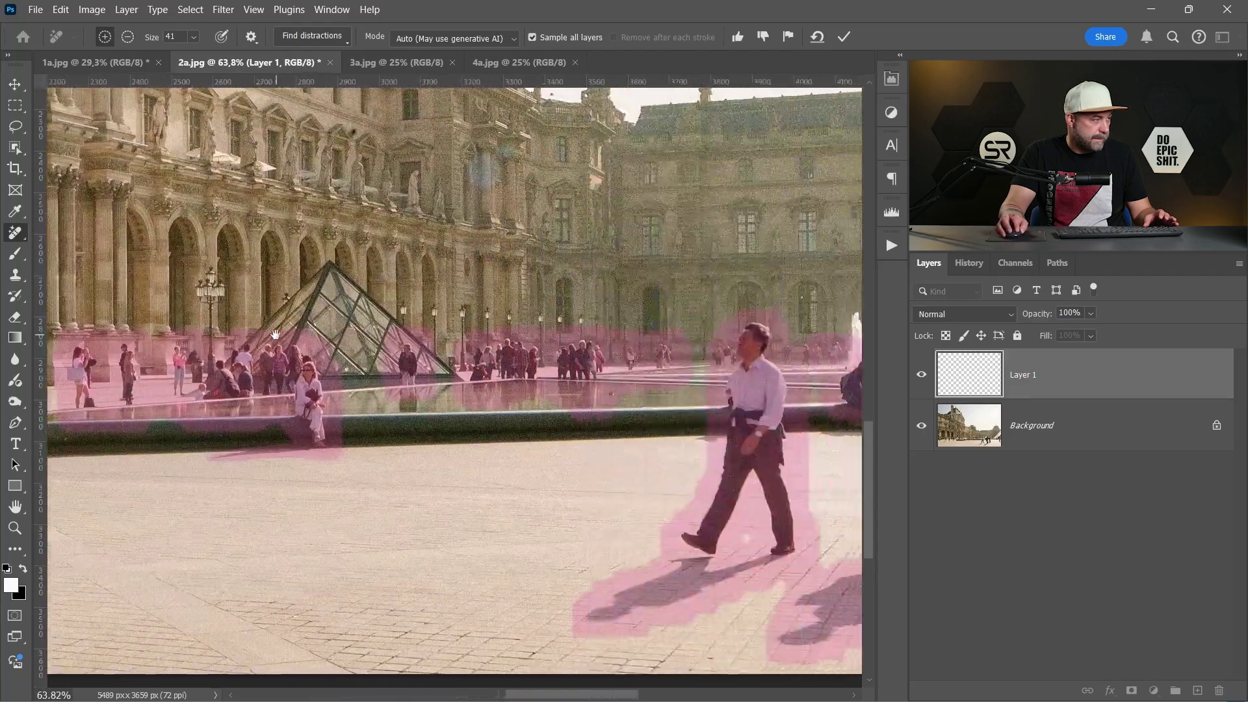
left_click_drag(845, 334, 432, 334)
scroll(432, 331, "up", 3)
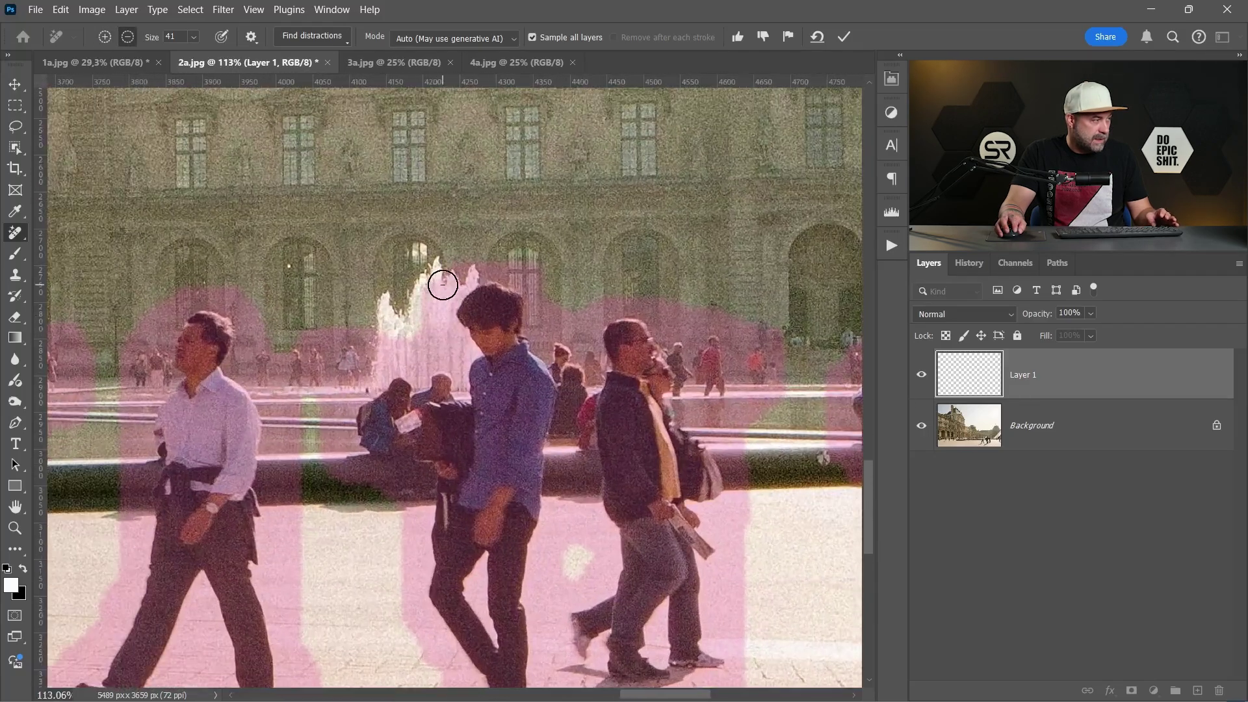
mouse_move(443, 285)
left_mouse_down()
mouse_move(429, 354)
mouse_move(395, 353)
mouse_move(381, 329)
mouse_move(390, 338)
mouse_move(403, 315)
left_mouse_up()
scroll(403, 319, "down", 3)
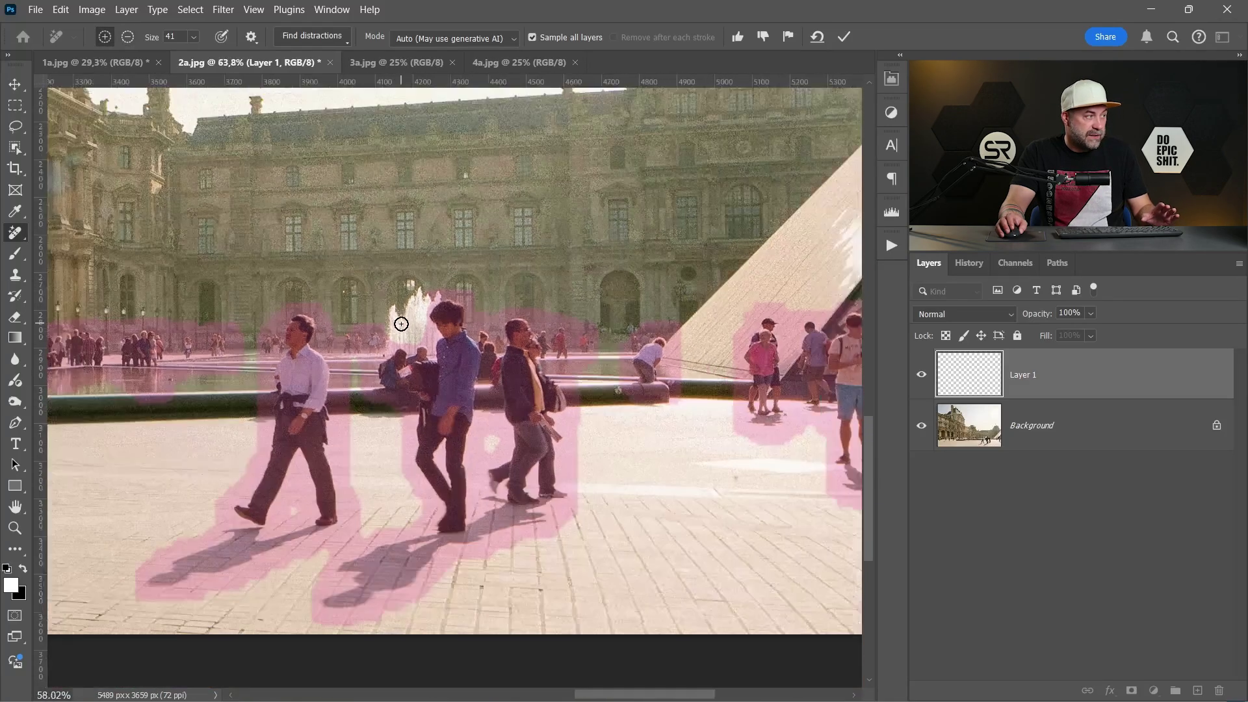
scroll(401, 324, "down", 3)
scroll(431, 305, "up", 1)
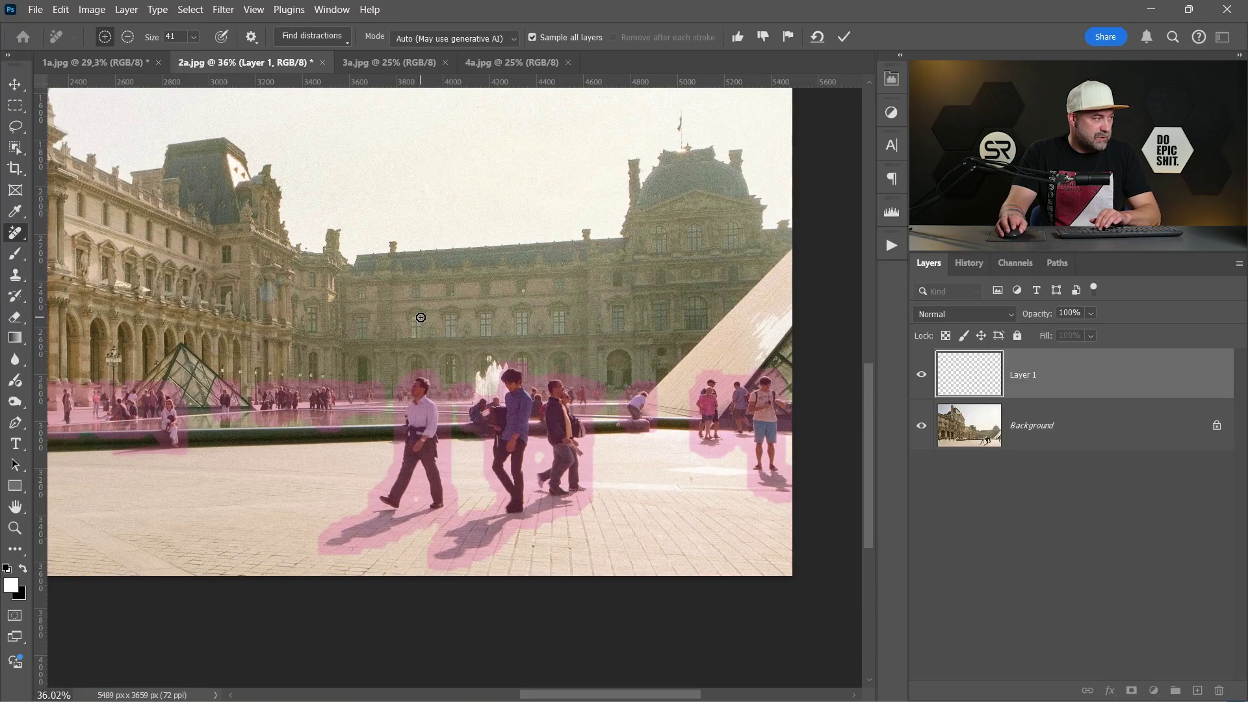
Apply the people removal and toggle Layer 1's visibility to compare with the original
key("Return")
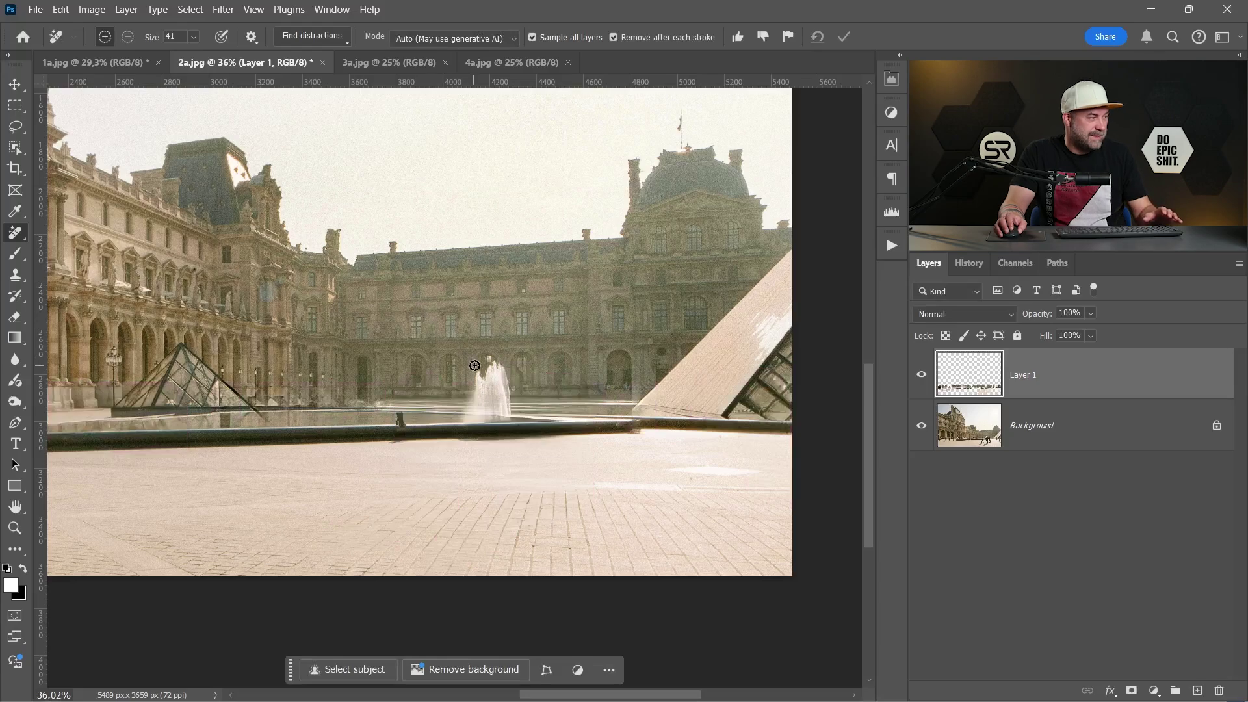
scroll(423, 313, "up", 3)
left_click_drag(521, 301, 402, 343)
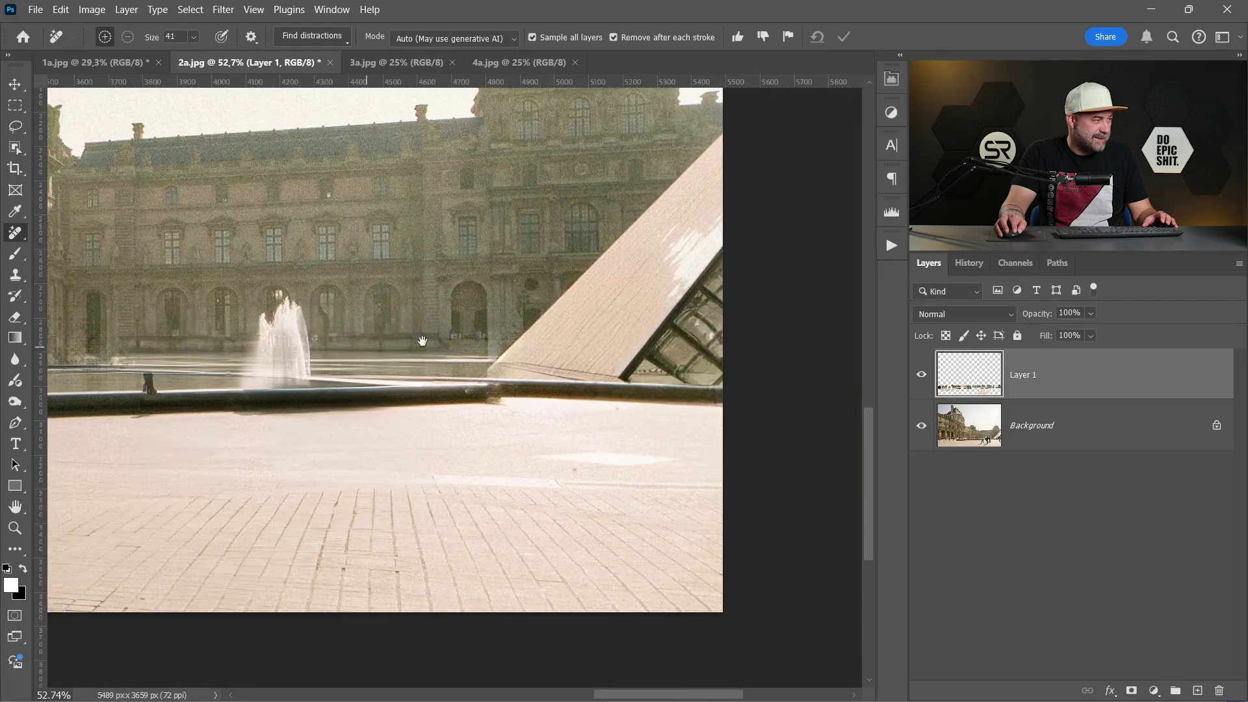
left_click_drag(156, 341, 261, 333)
left_click_drag(443, 327, 521, 361)
scroll(321, 348, "up", 1)
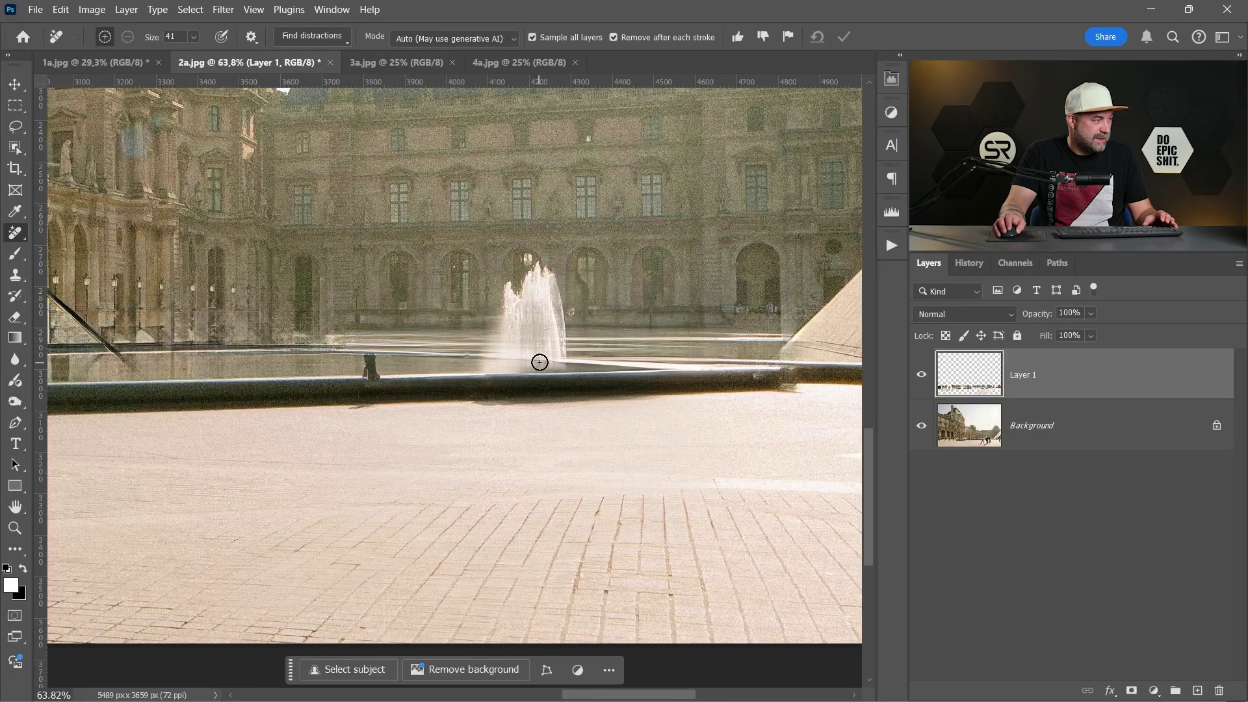
left_click(924, 374)
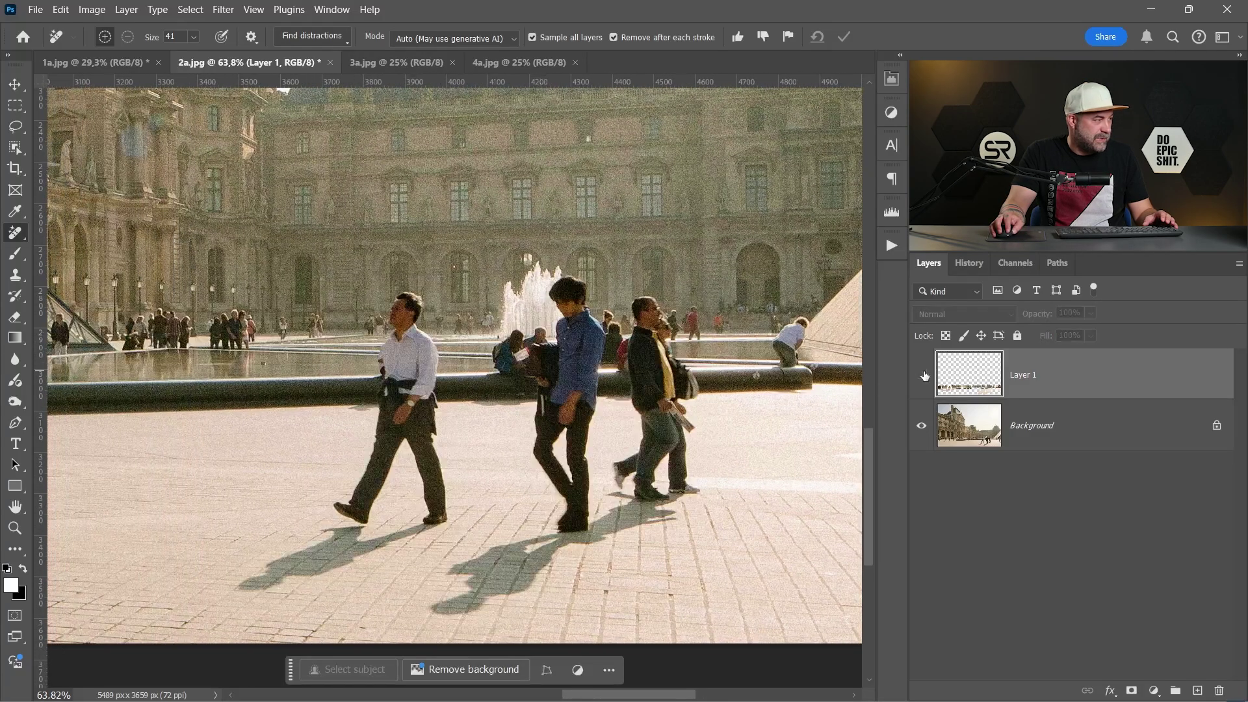
left_click(923, 374)
Pan across the whole courtyard and compare Layer 1 hidden and shown again
scroll(614, 360, "down", 3)
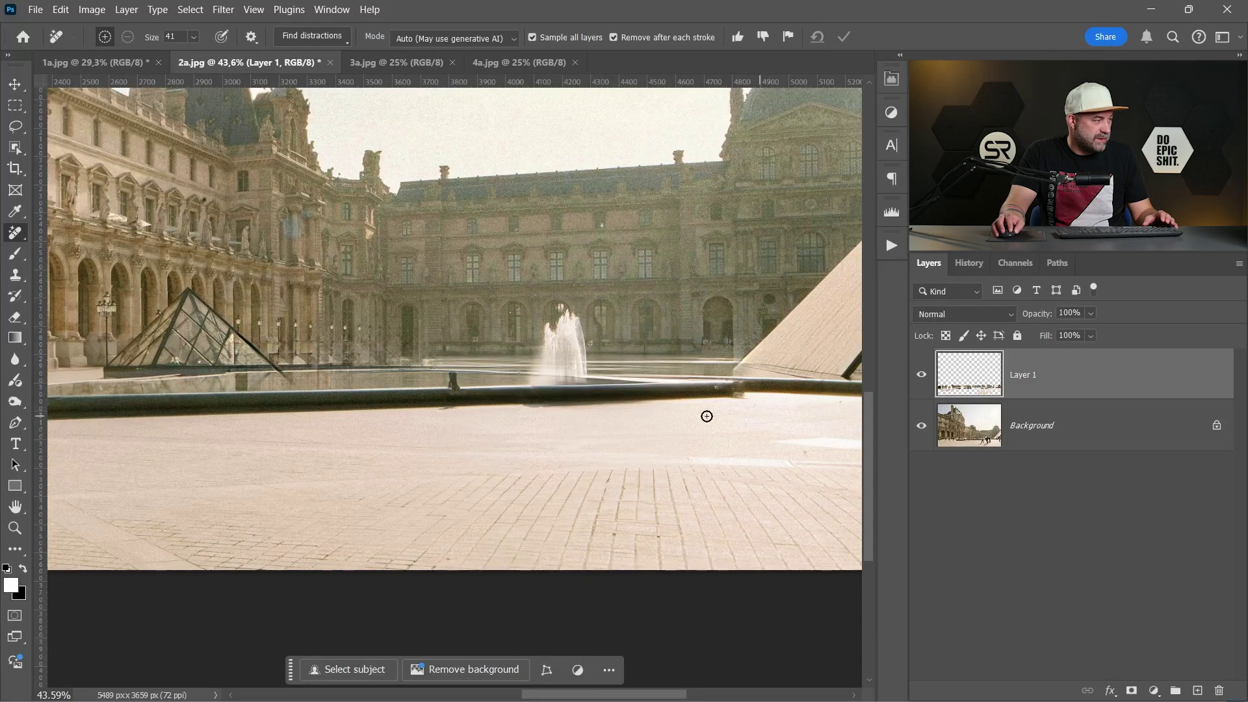
left_click_drag(279, 437, 516, 429)
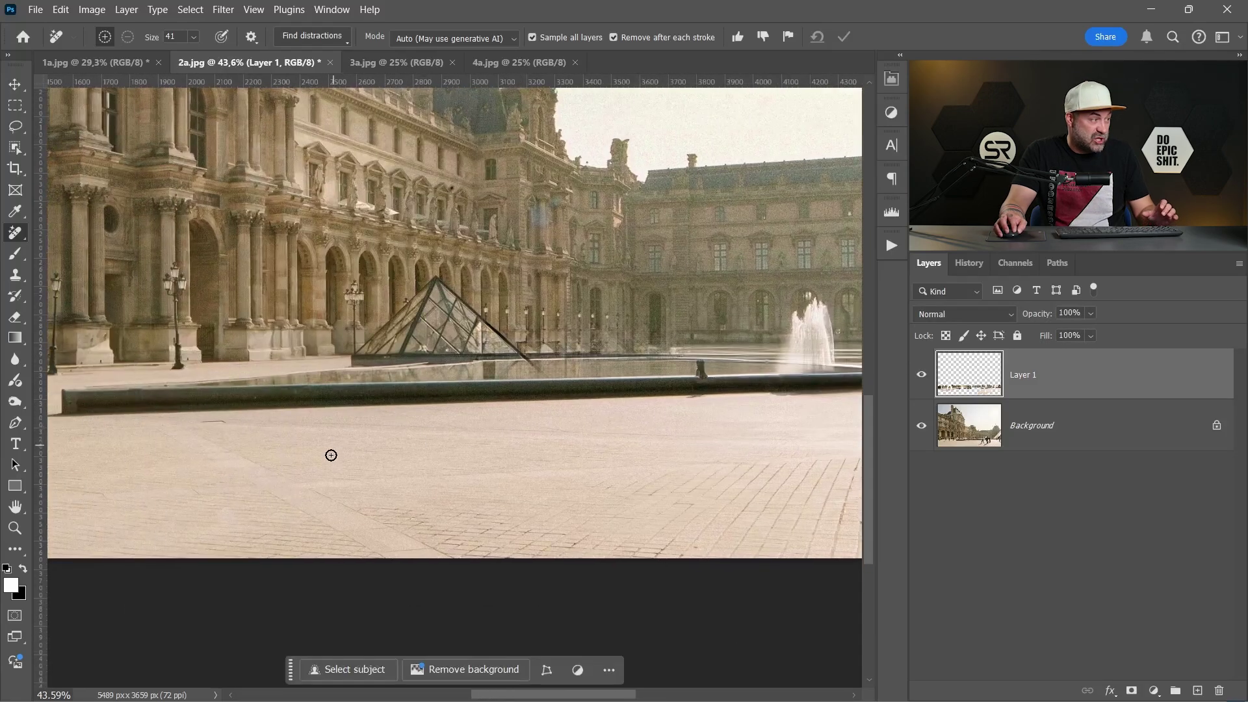
left_click_drag(541, 382, 234, 375)
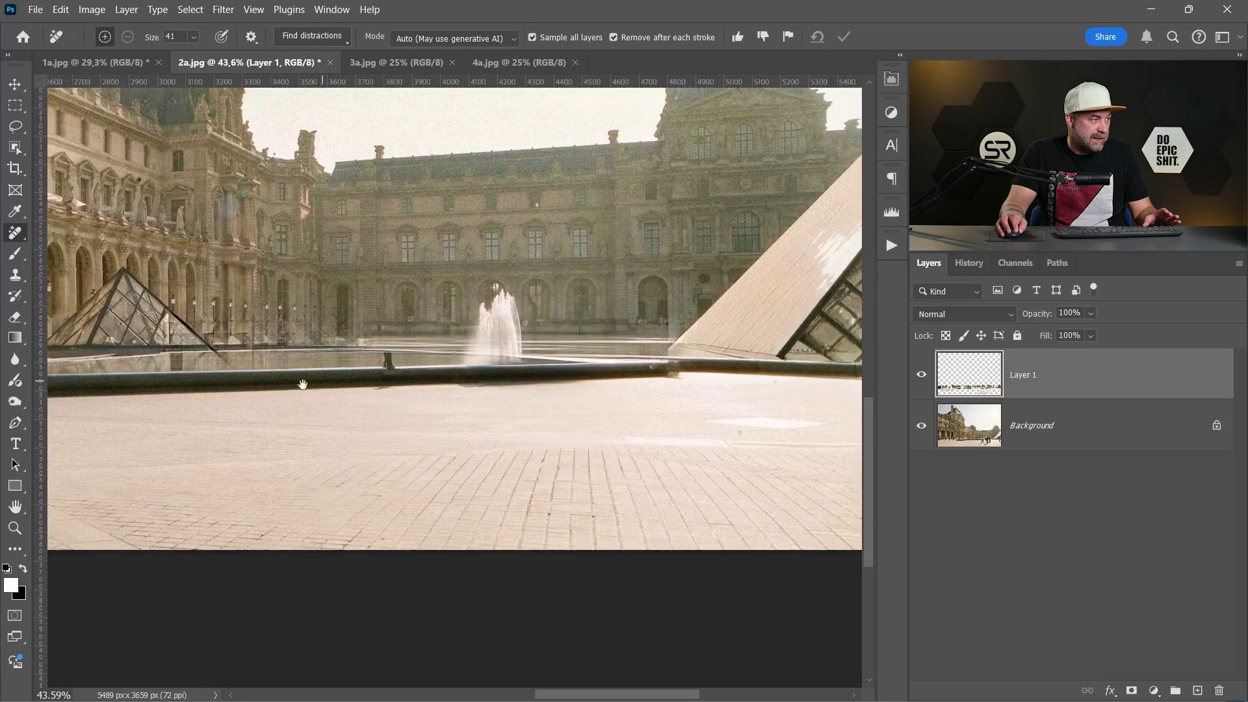
scroll(233, 375, "down", 2)
left_click_drag(660, 390, 809, 390)
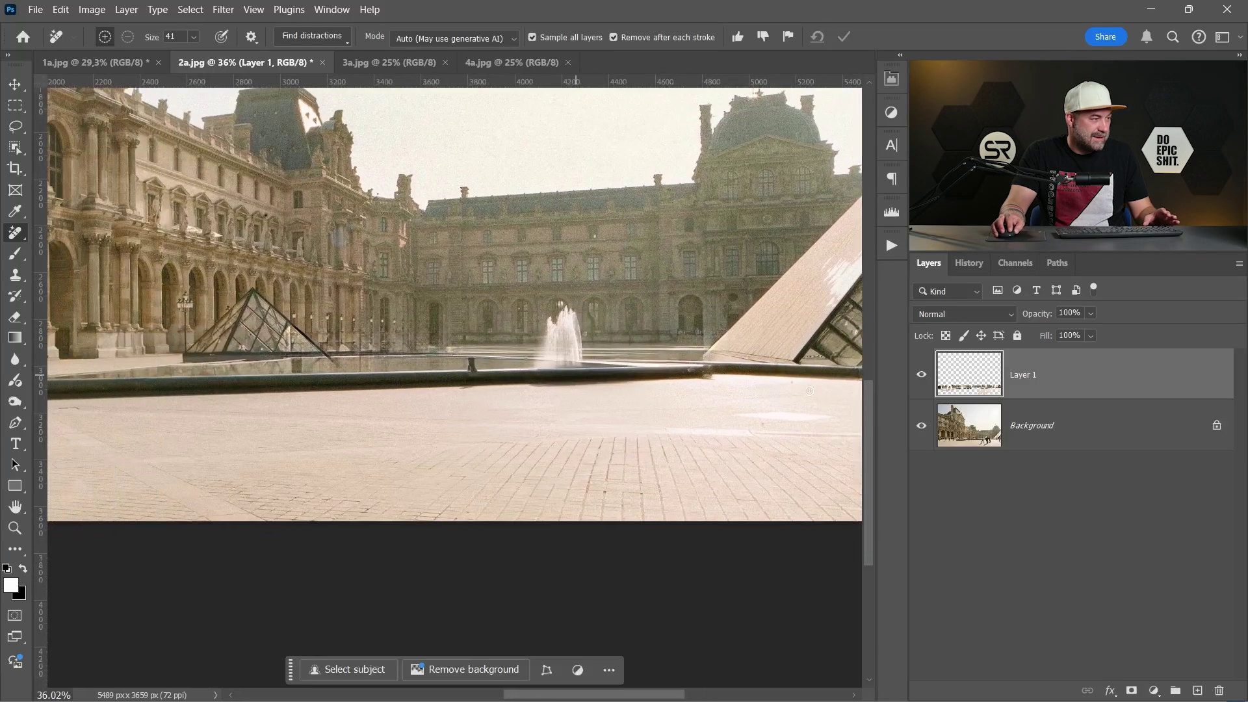
left_click(921, 375)
left_click(921, 375)
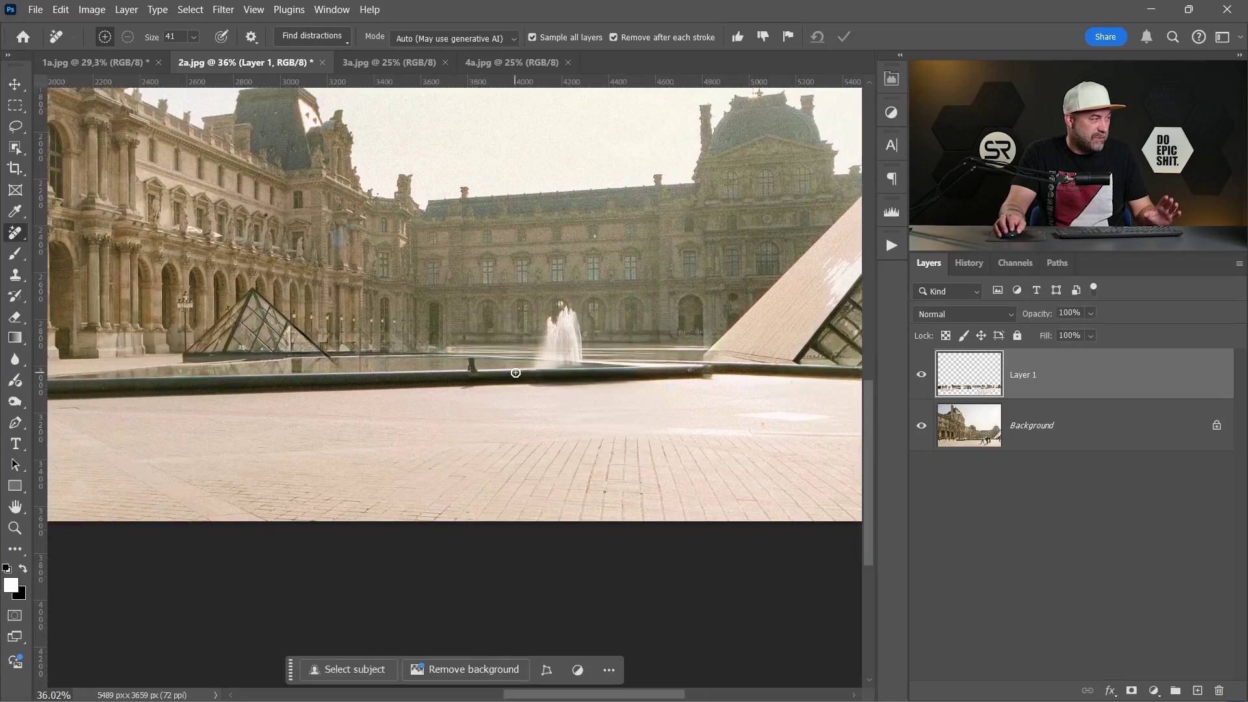
Paint over the dark shadow streak on the pavement to erase it
left_click_drag(320, 384, 814, 364)
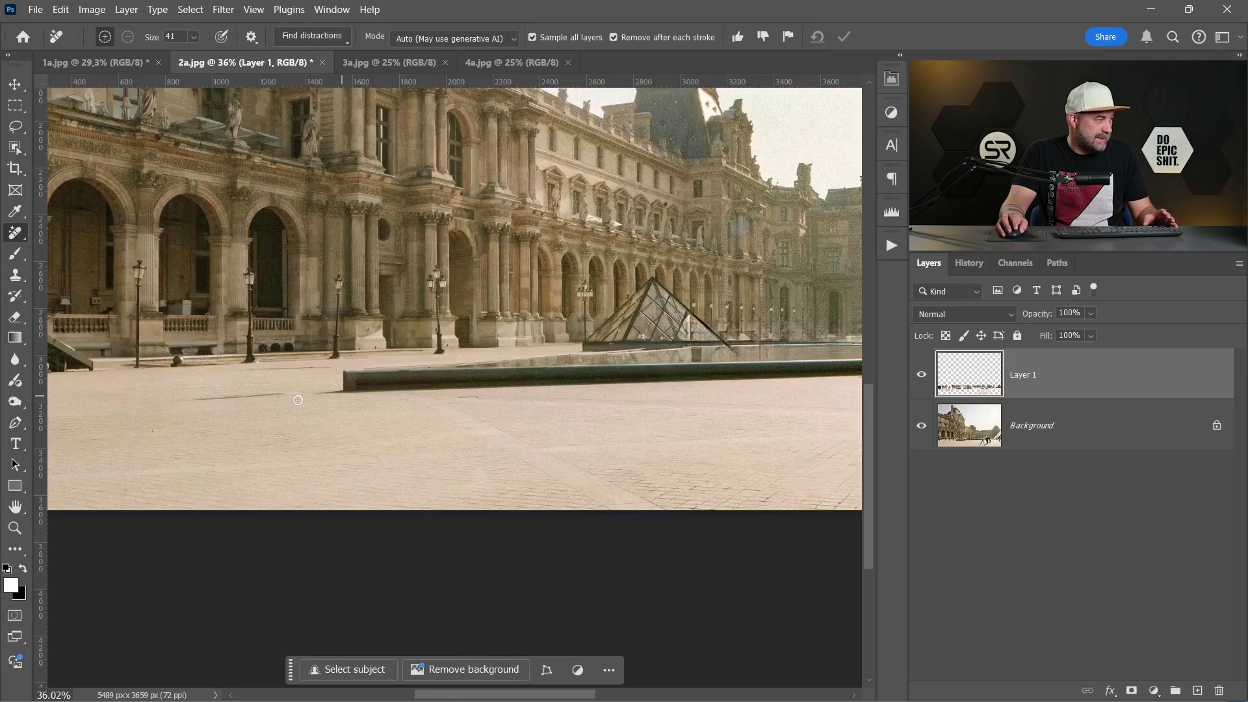
scroll(390, 374, "up", 6)
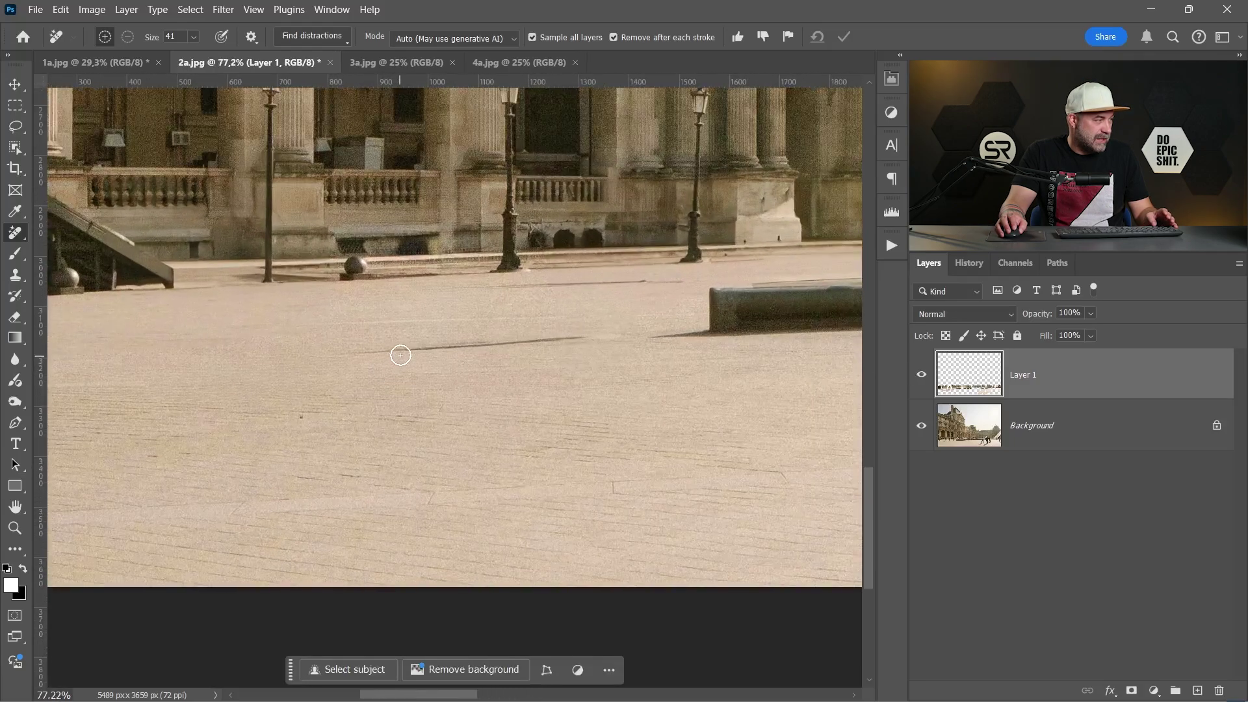
left_click_drag(341, 352, 593, 336)
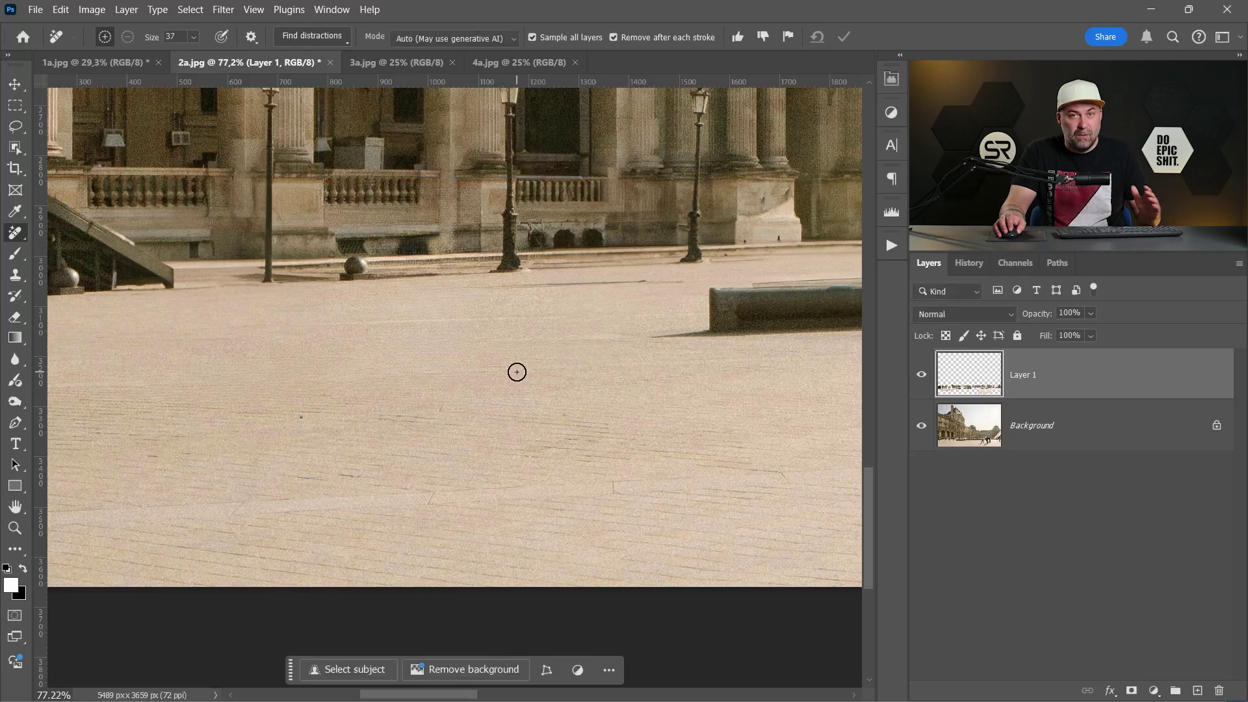
Compare the full courtyard with Layer 1 off and on, then switch to 3a.jpg
scroll(517, 371, "down", 6)
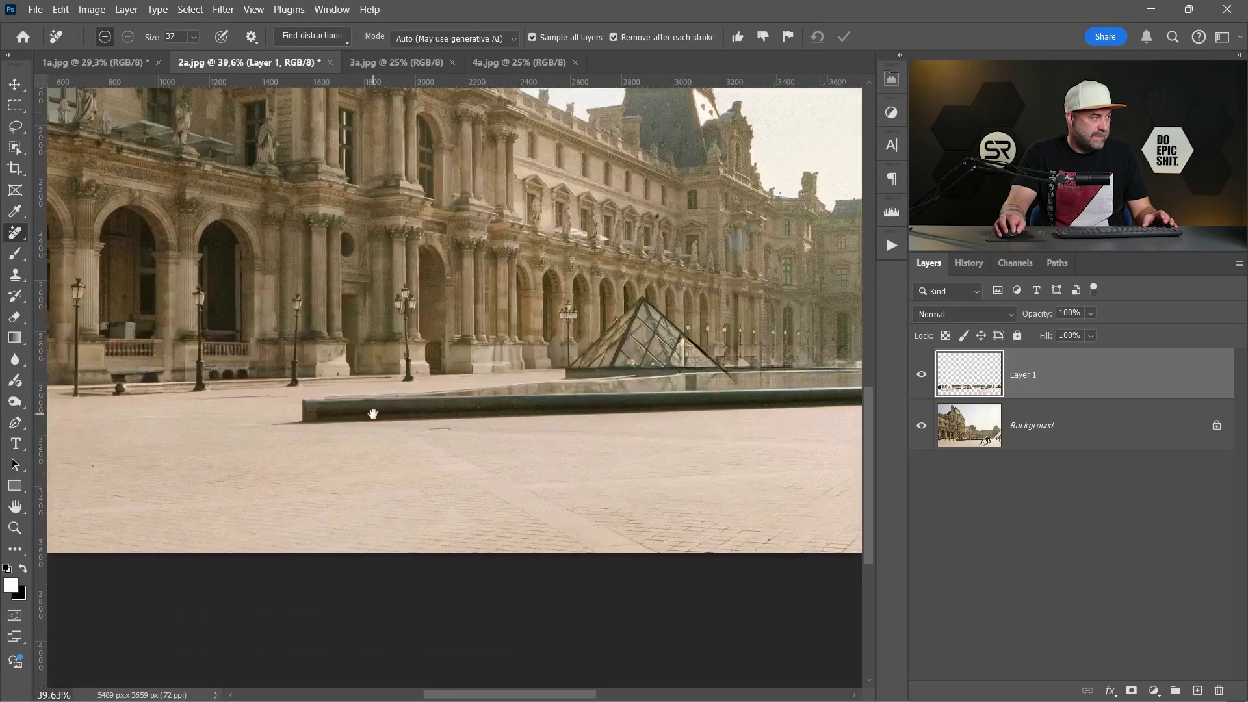
scroll(464, 398, "down", 1)
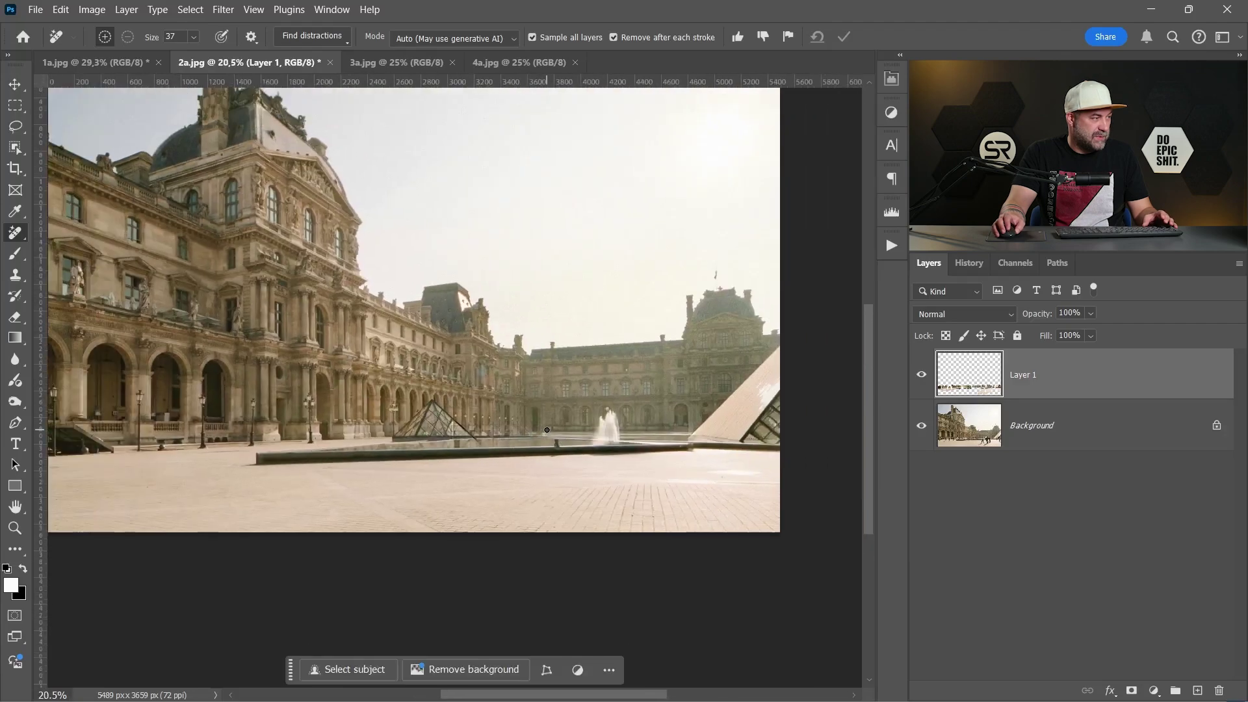
left_click_drag(466, 390, 515, 467)
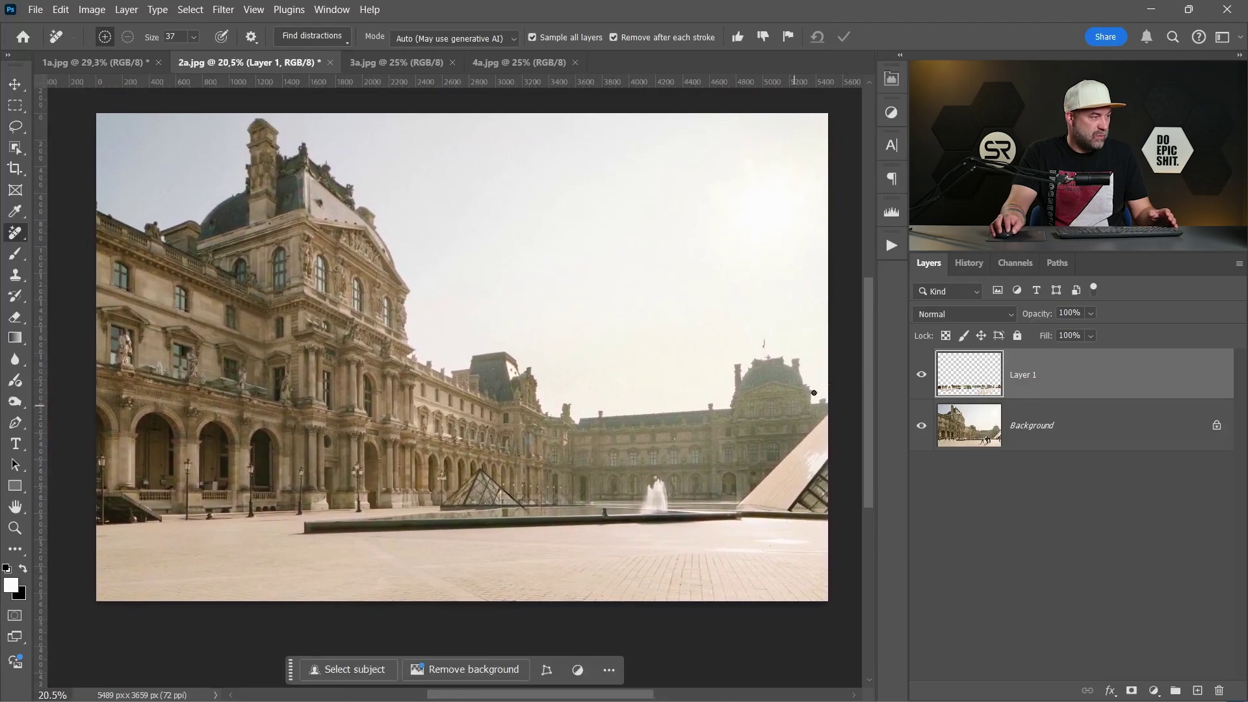
left_click(914, 374)
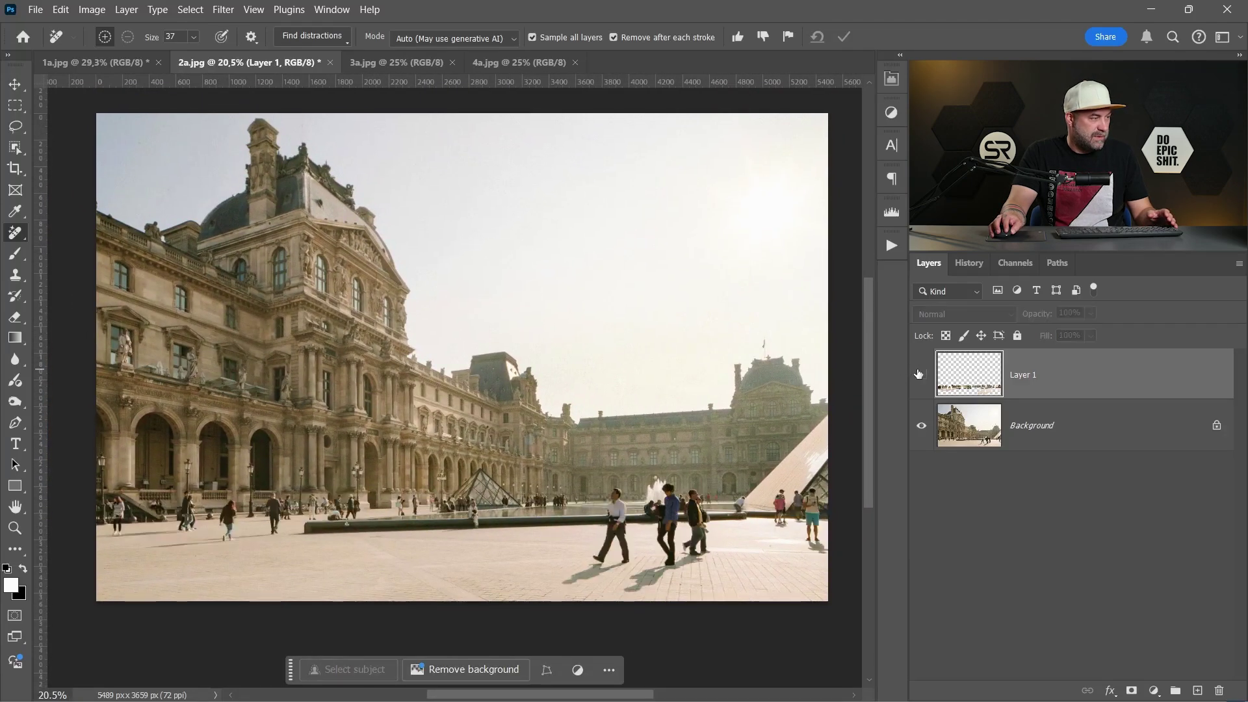
left_click(919, 374)
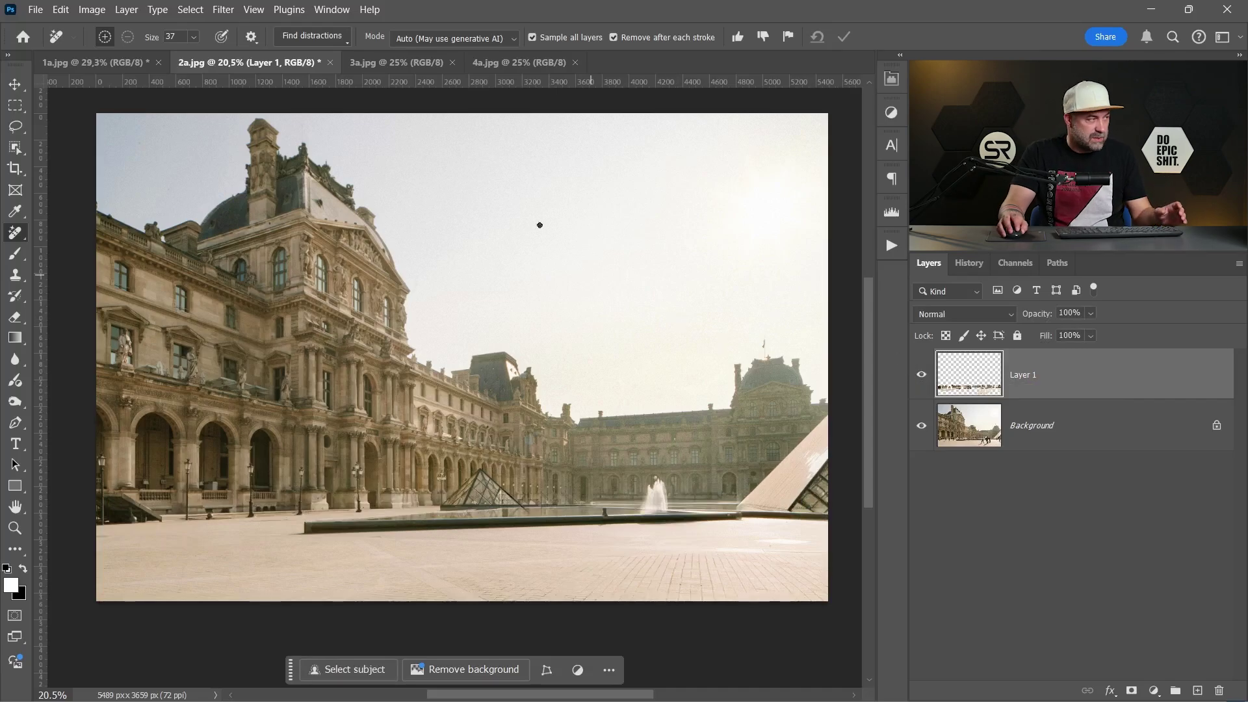
left_click(389, 61)
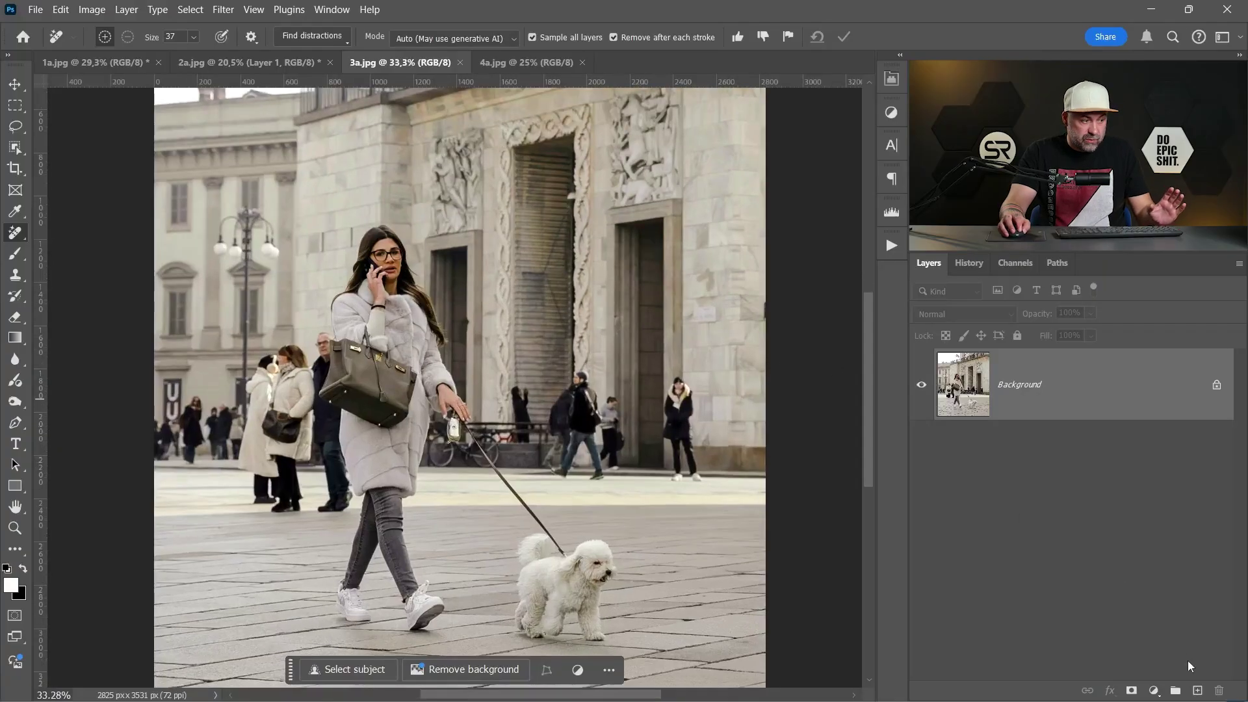
Add an empty layer and auto-detect people with Find distractions > People
left_click(1198, 690)
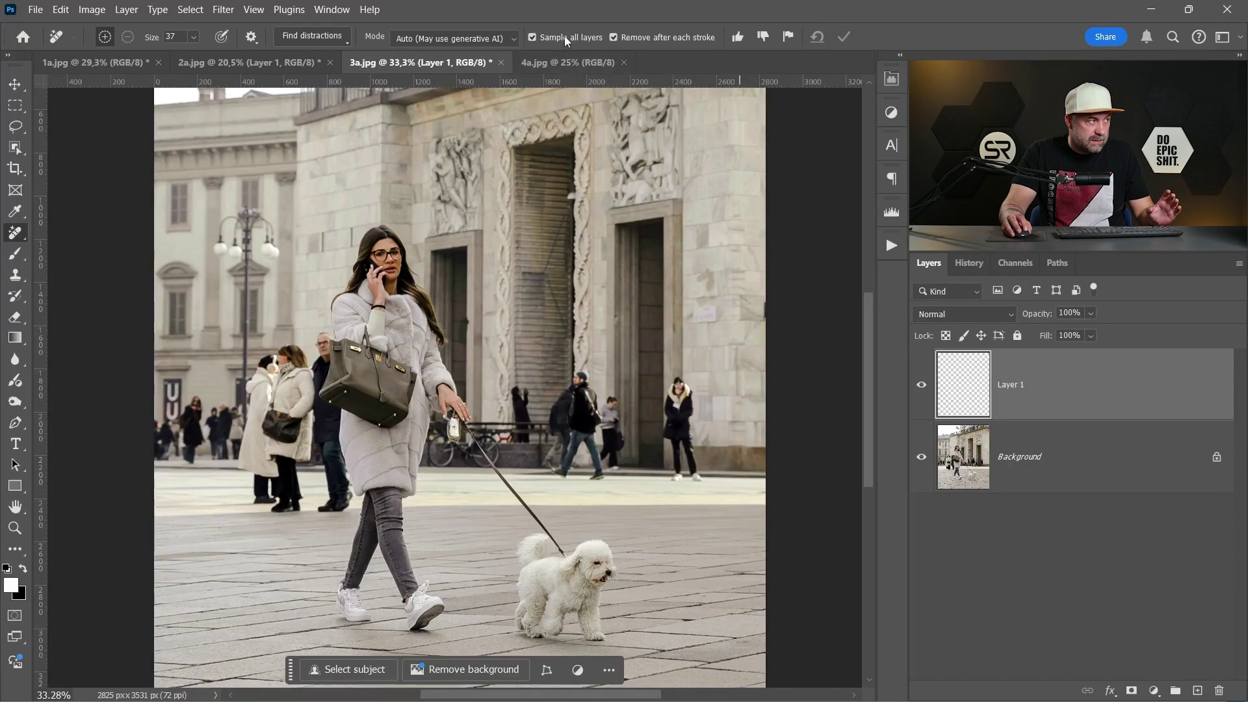
left_click(314, 36)
left_click(299, 134)
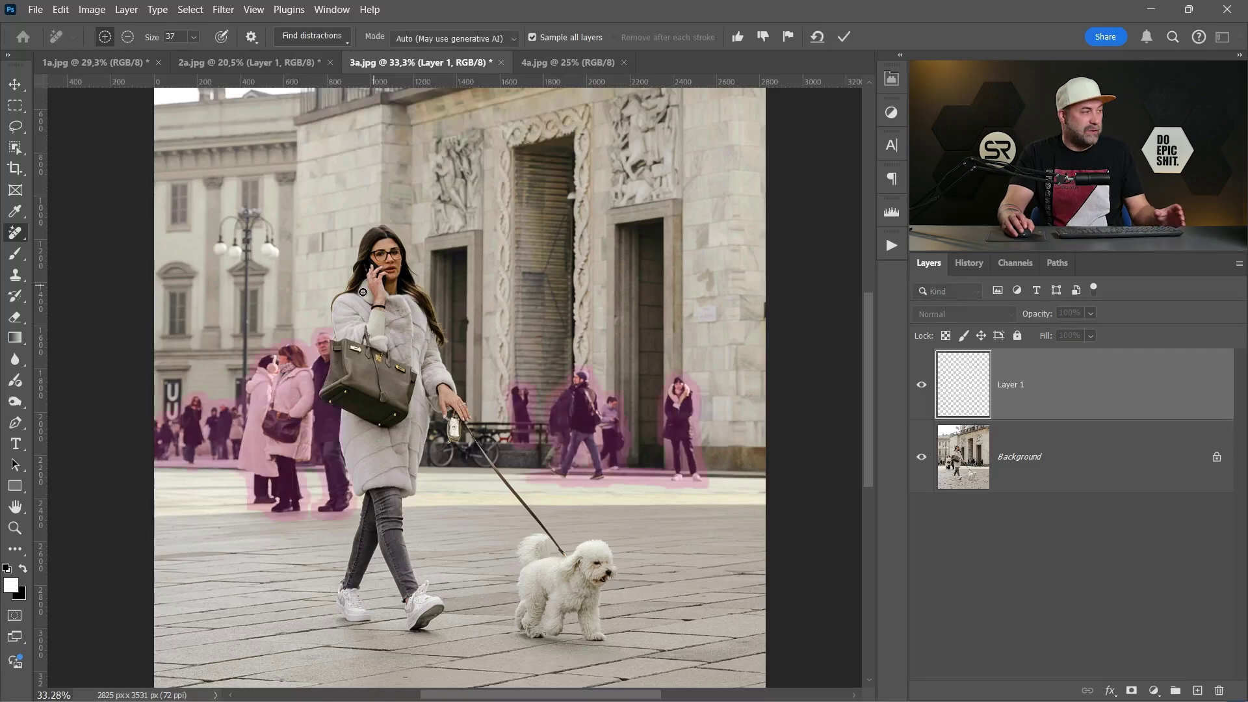
Zoom and pan to check the marked background pedestrians around the woman and dog
scroll(363, 291, "up", 8)
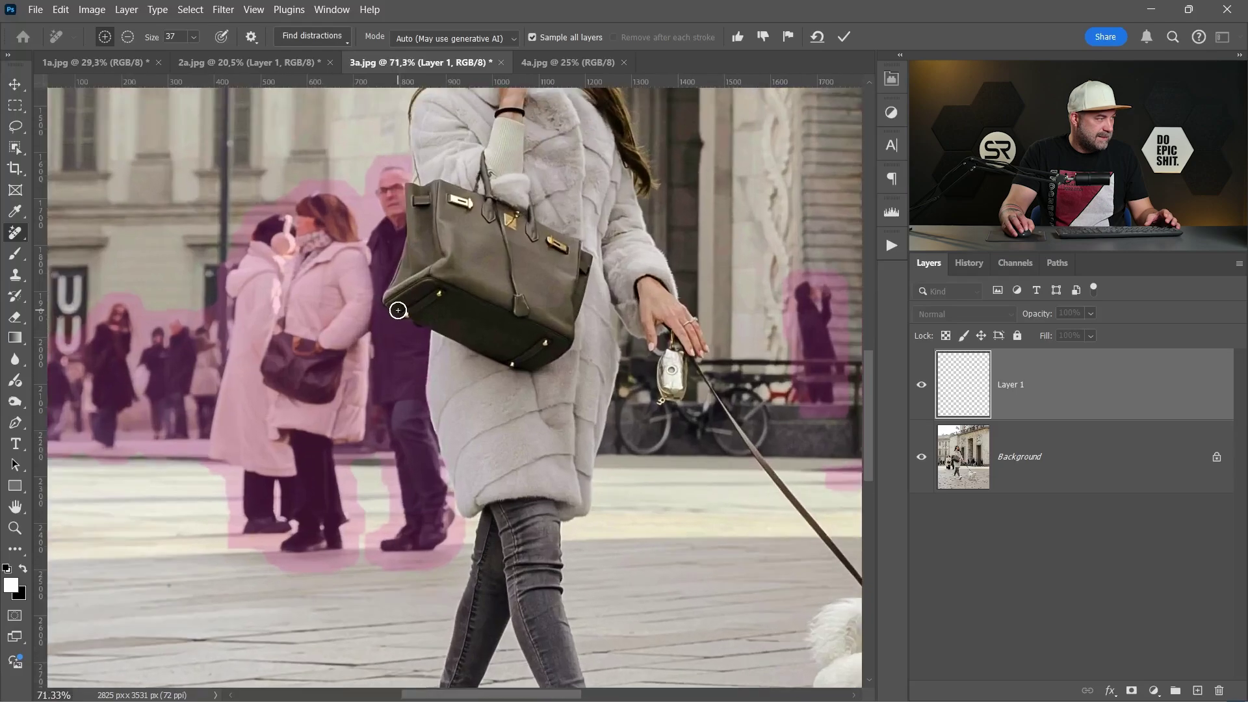
scroll(477, 470, "down", 3)
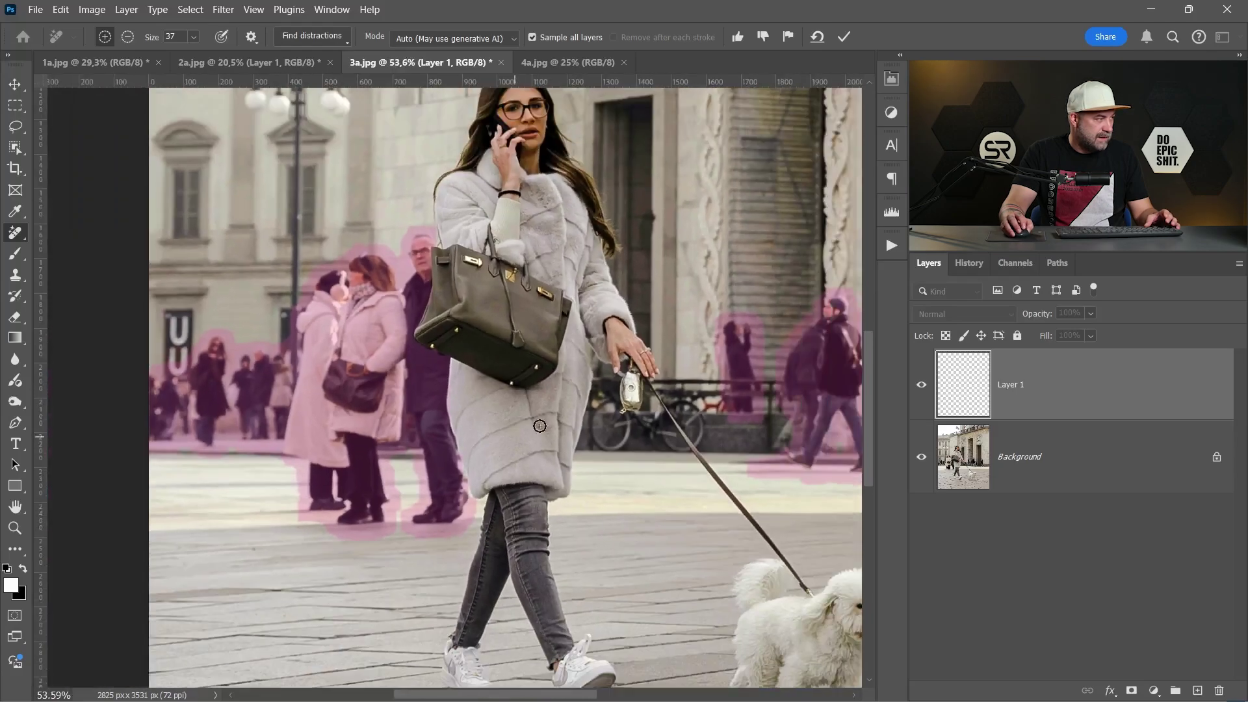
left_click_drag(554, 369, 486, 374)
scroll(514, 371, "down", 2)
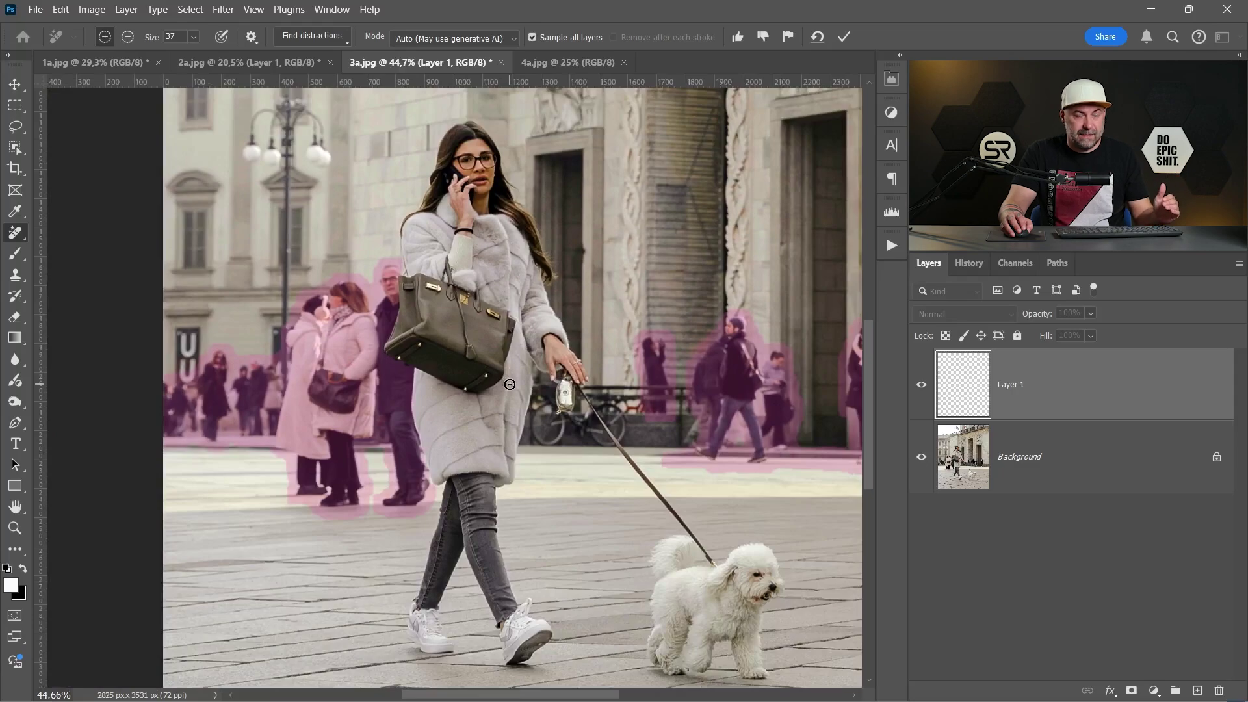
scroll(510, 384, "down", 2)
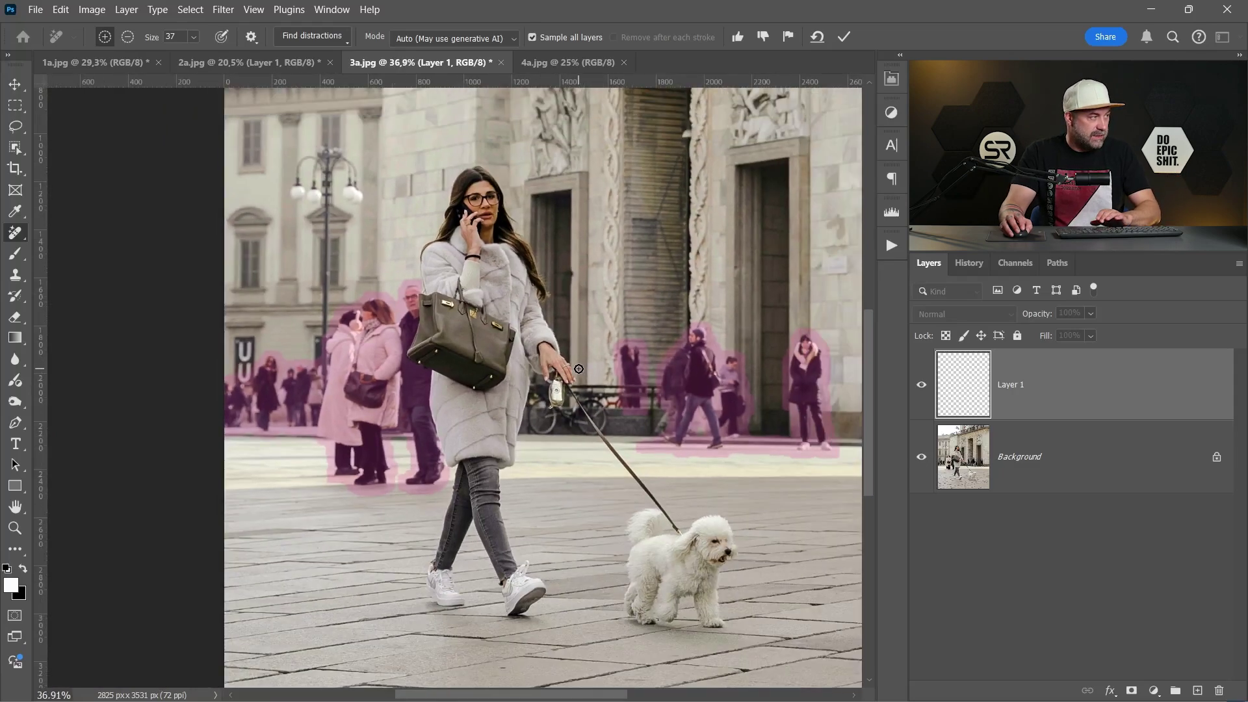
Apply the removal of the marked pedestrians and compare Layer 1 hidden and shown
key("Return")
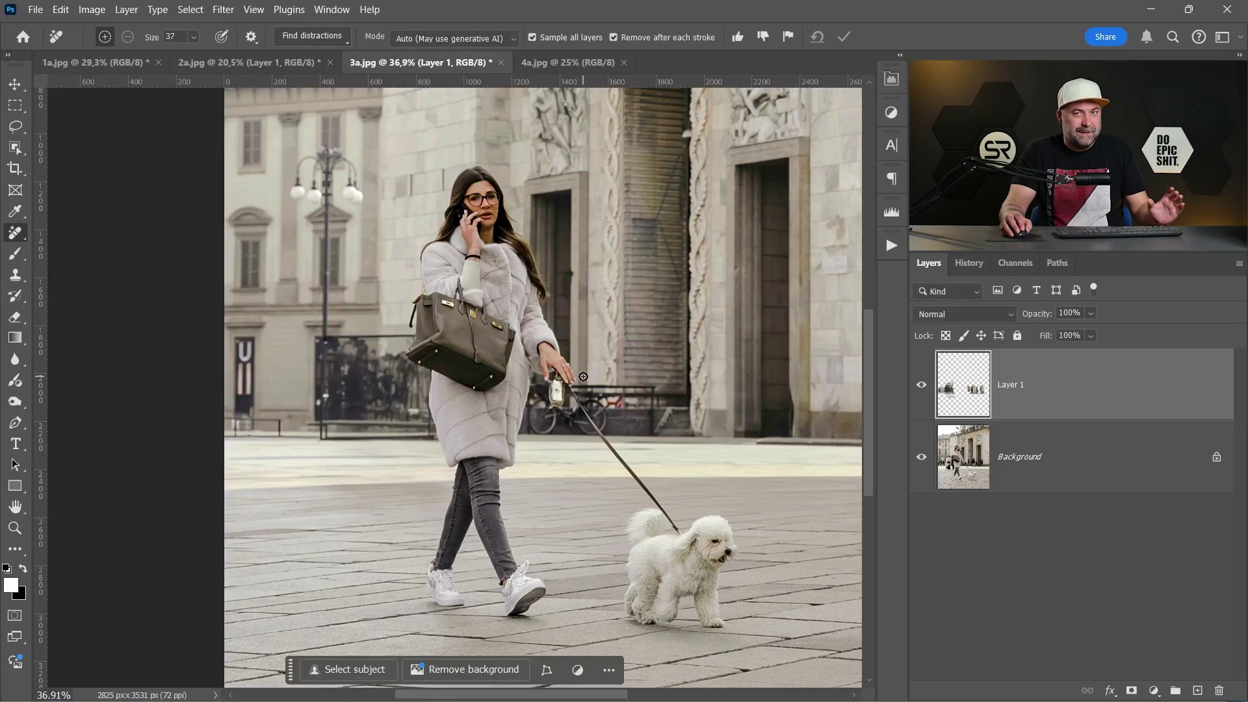
scroll(583, 377, "down", 2)
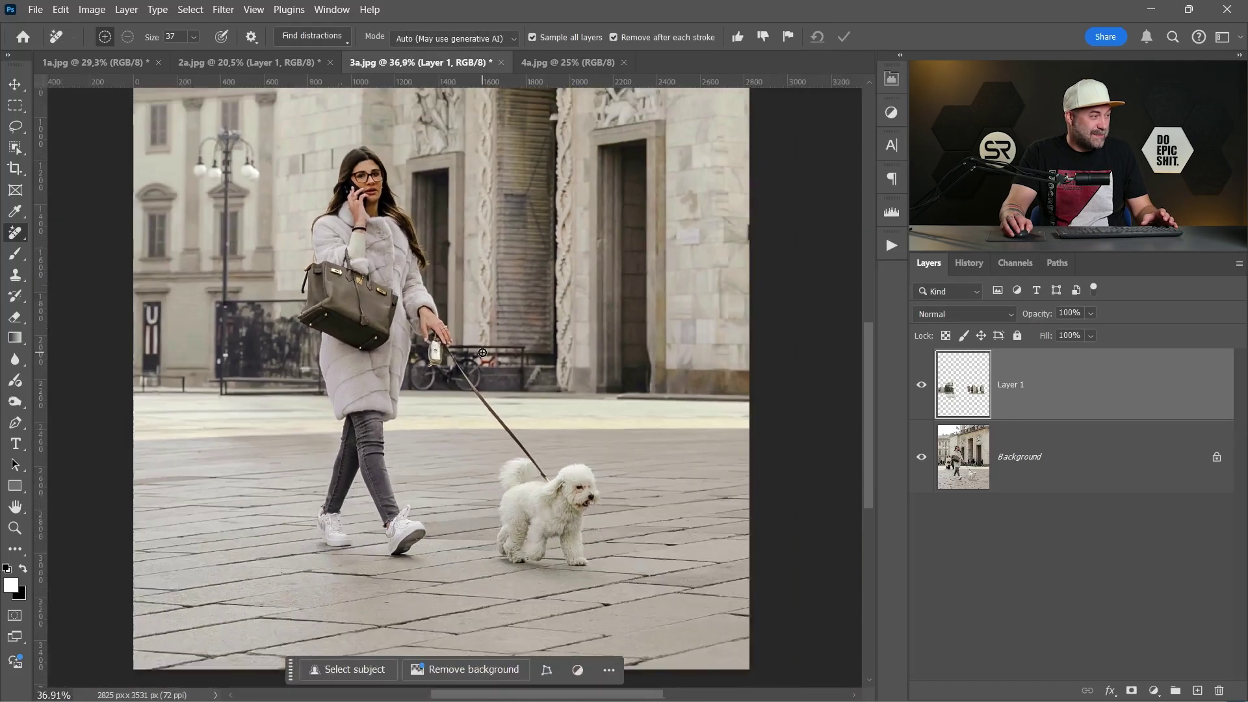
scroll(482, 352, "down", 1)
left_click(921, 384)
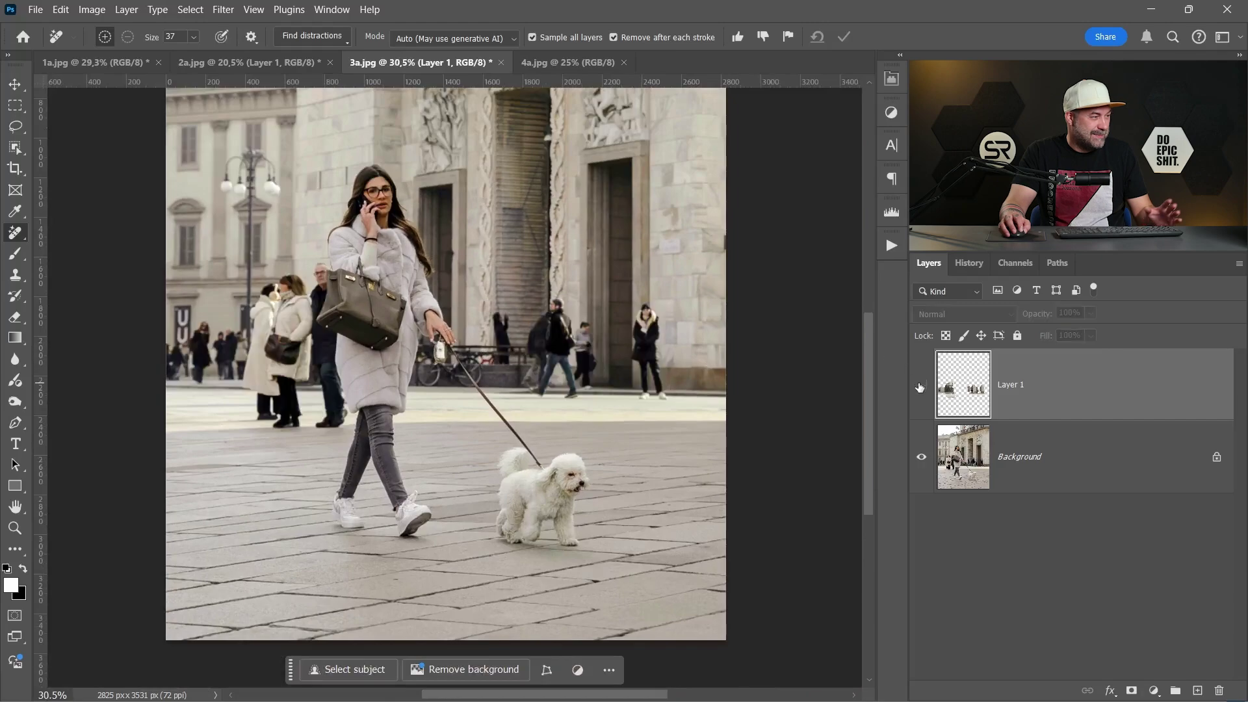
left_click(920, 386)
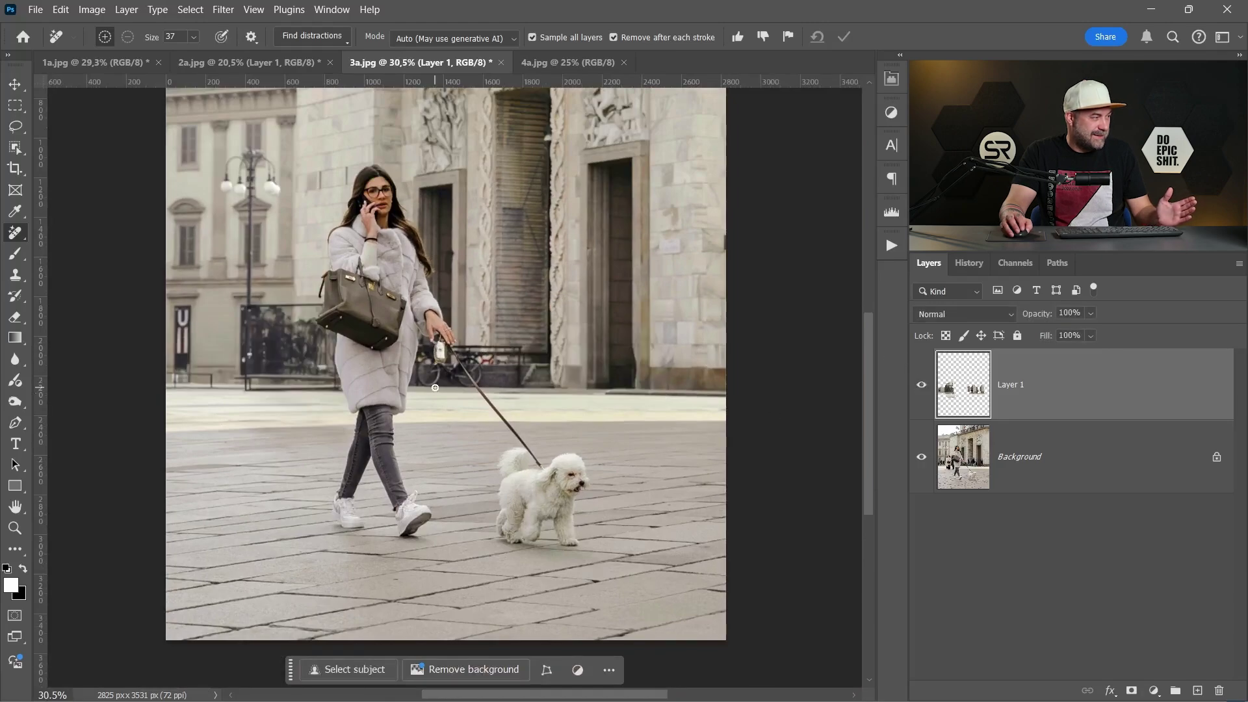
Zoom out and toggle Layer 1 twice more to check the before and after
scroll(435, 386, "down", 2)
scroll(435, 378, "down", 1)
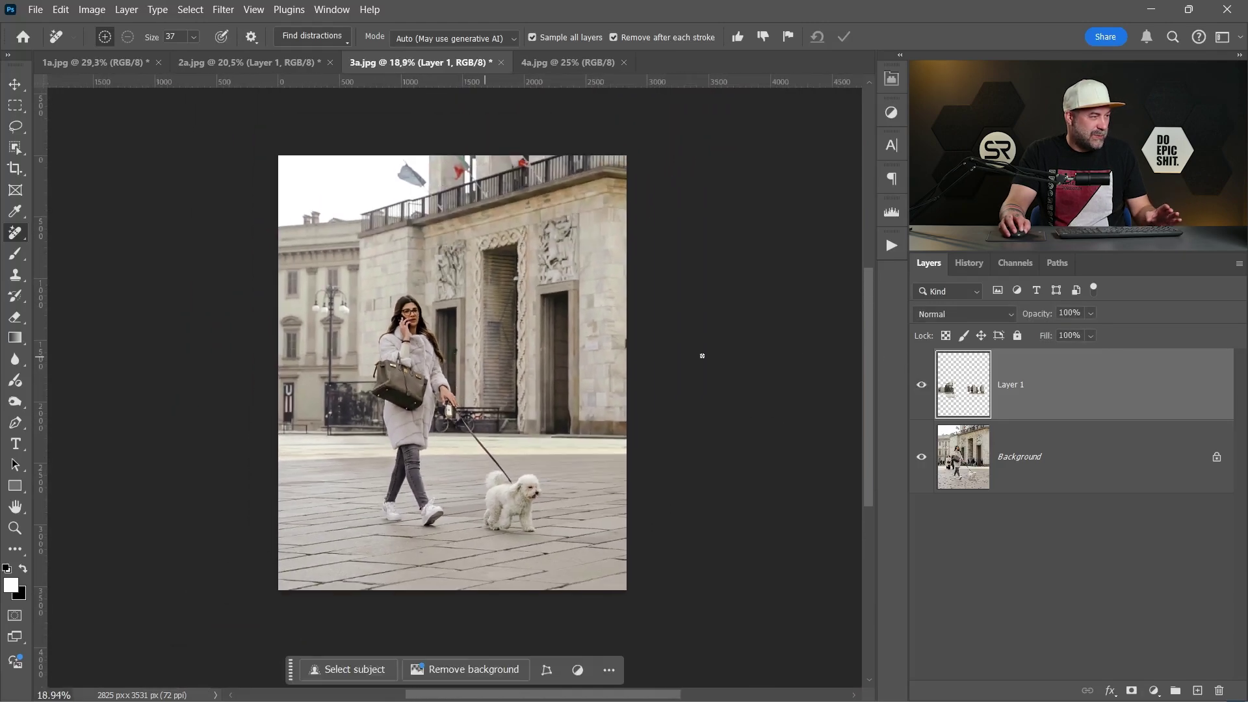
left_click(919, 385)
left_click(919, 385)
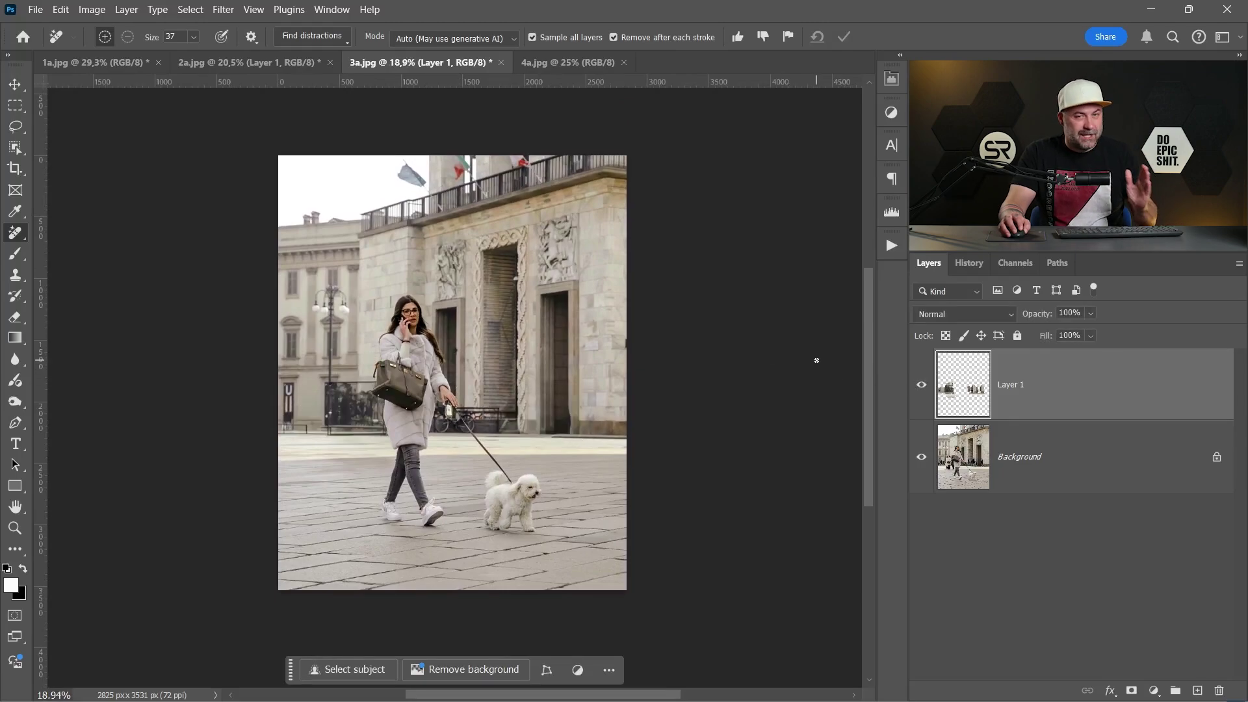
scroll(612, 357, "up", 4)
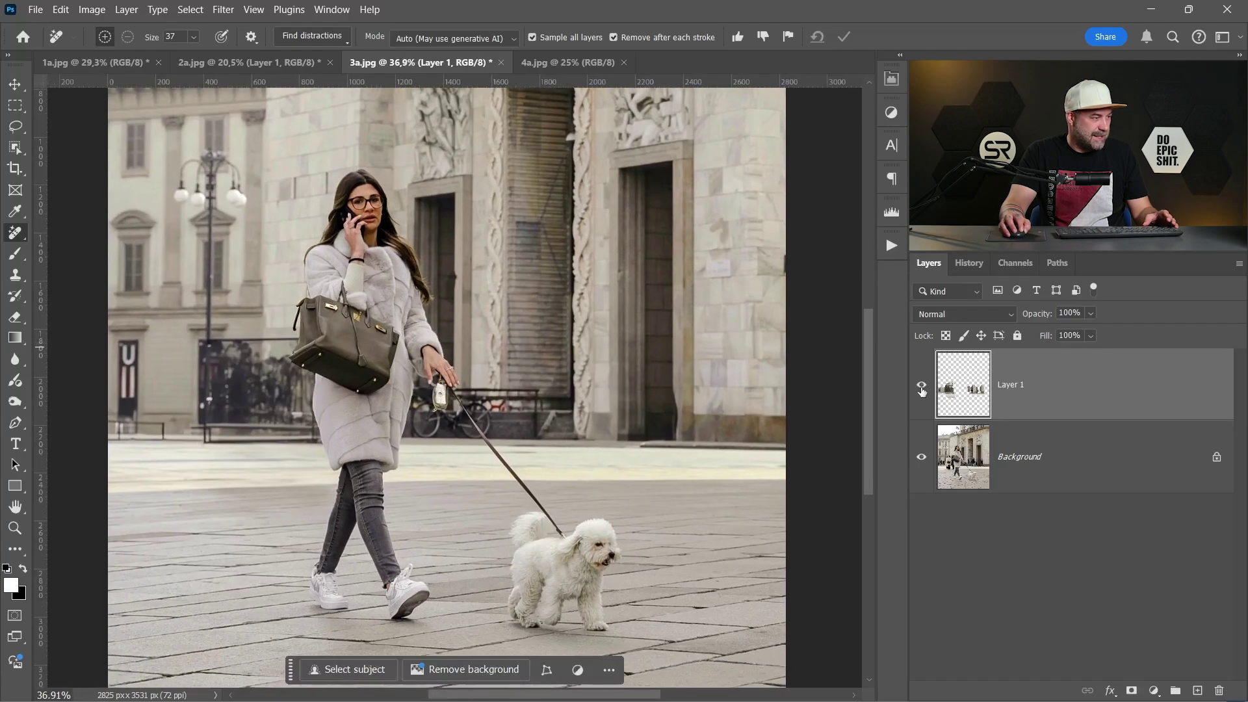
left_click(921, 388)
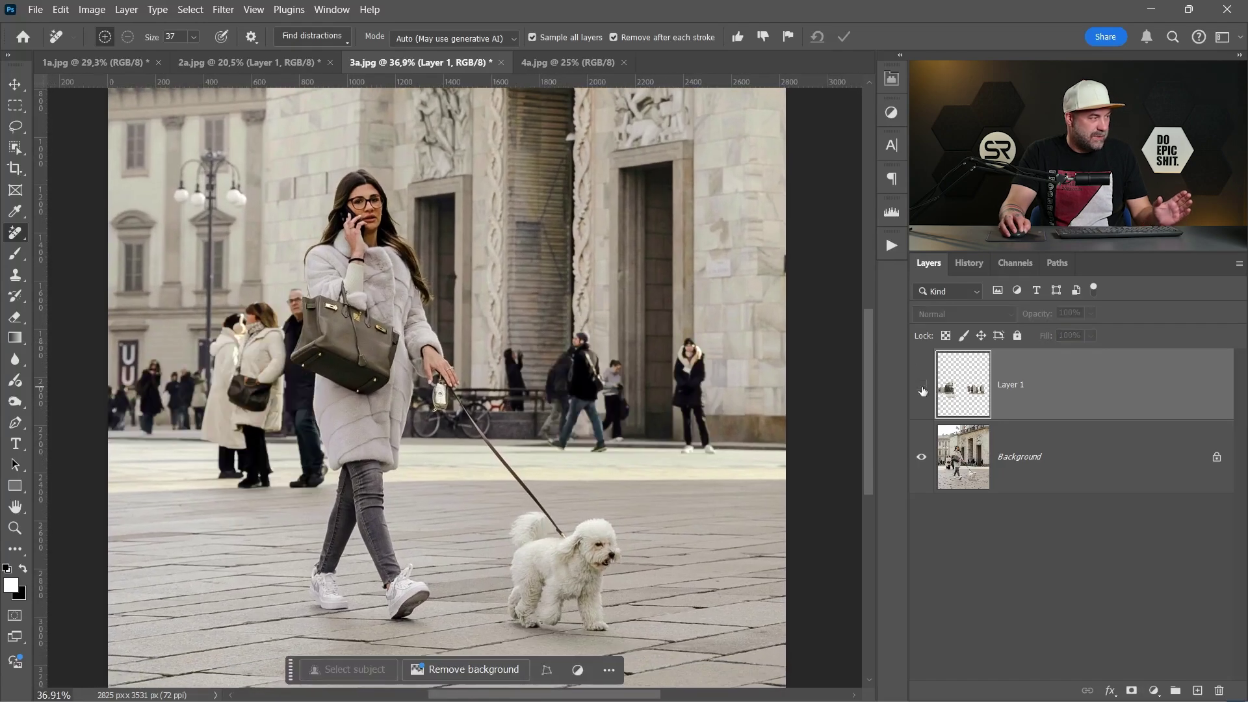
left_click(922, 389)
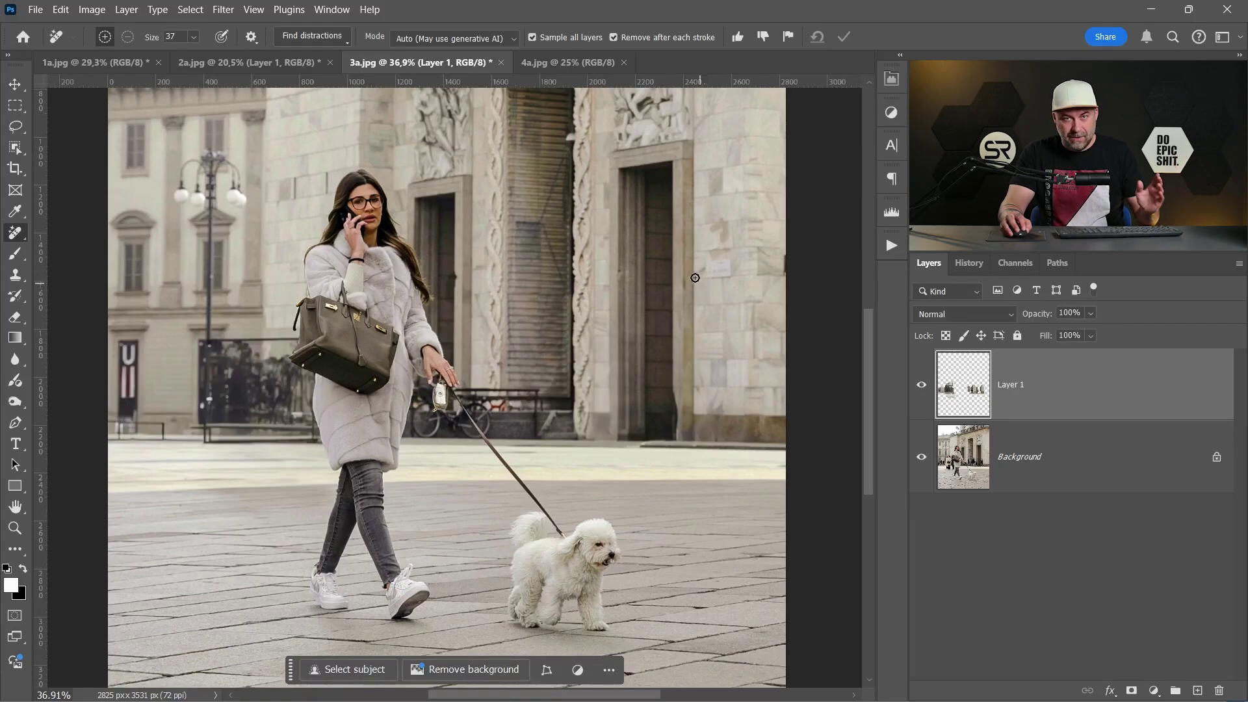
Switch to 4a.jpg and add an empty Layer 1 above Background
left_click(561, 63)
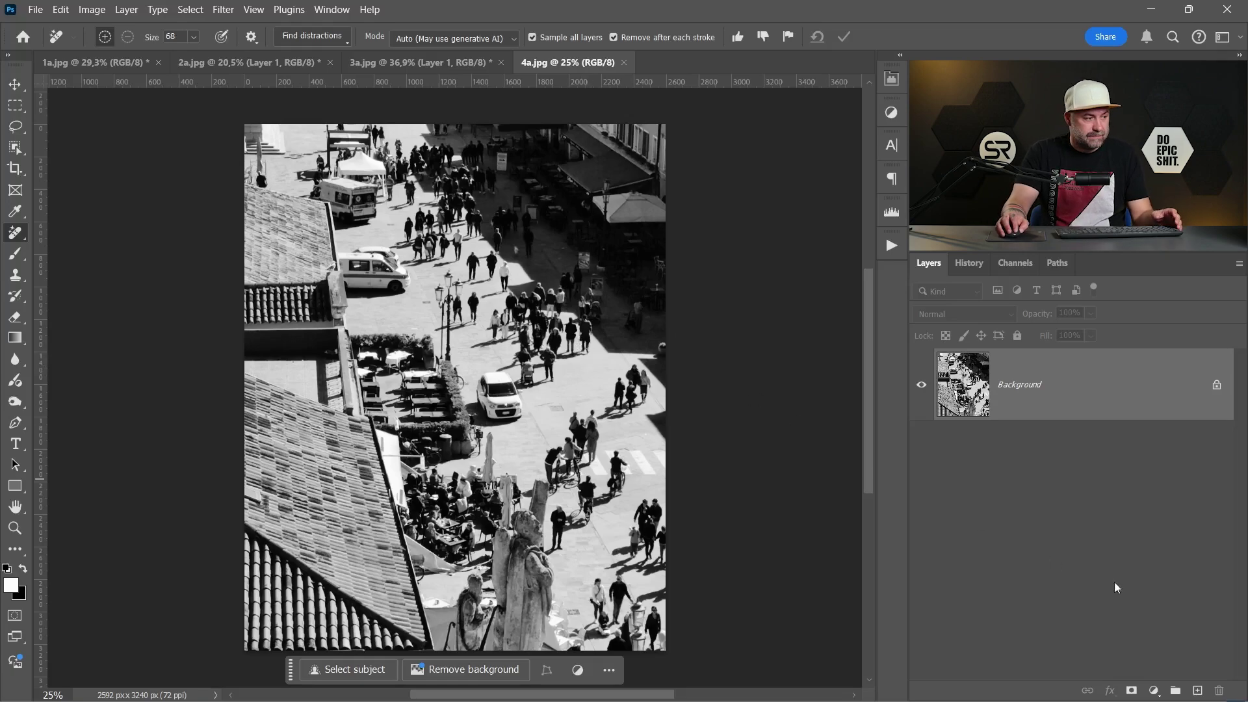
left_click(1198, 690)
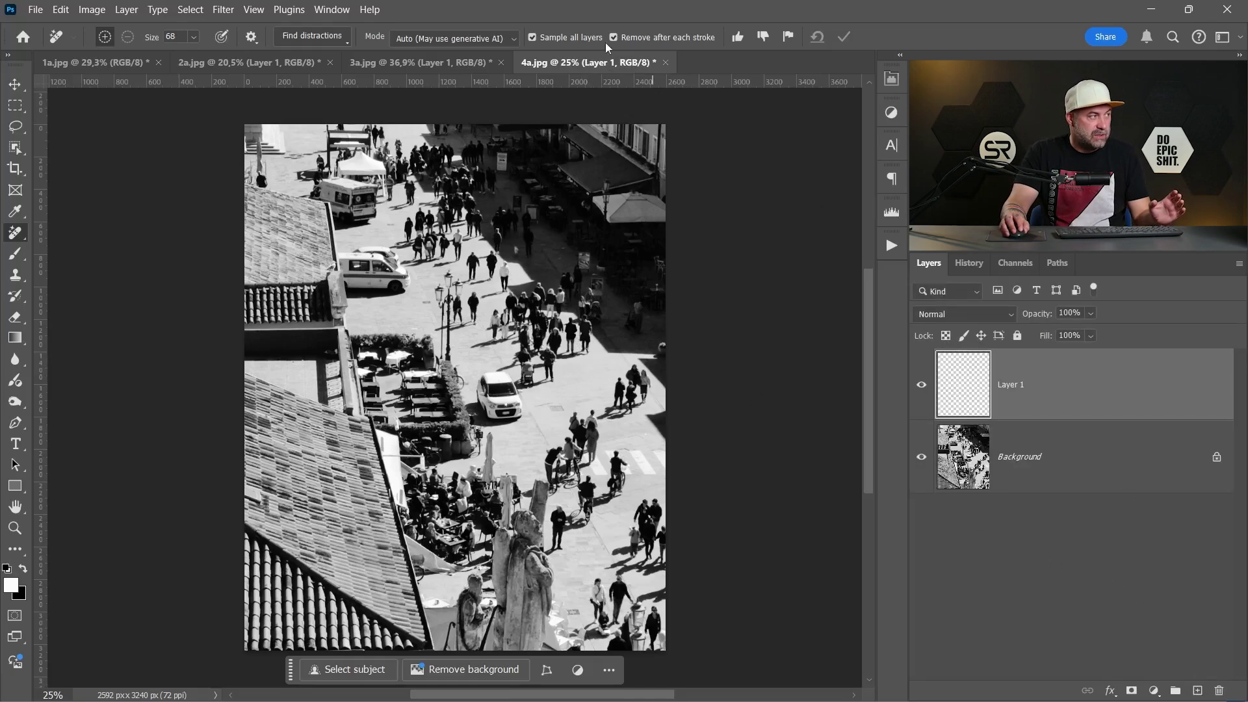
left_click(313, 36)
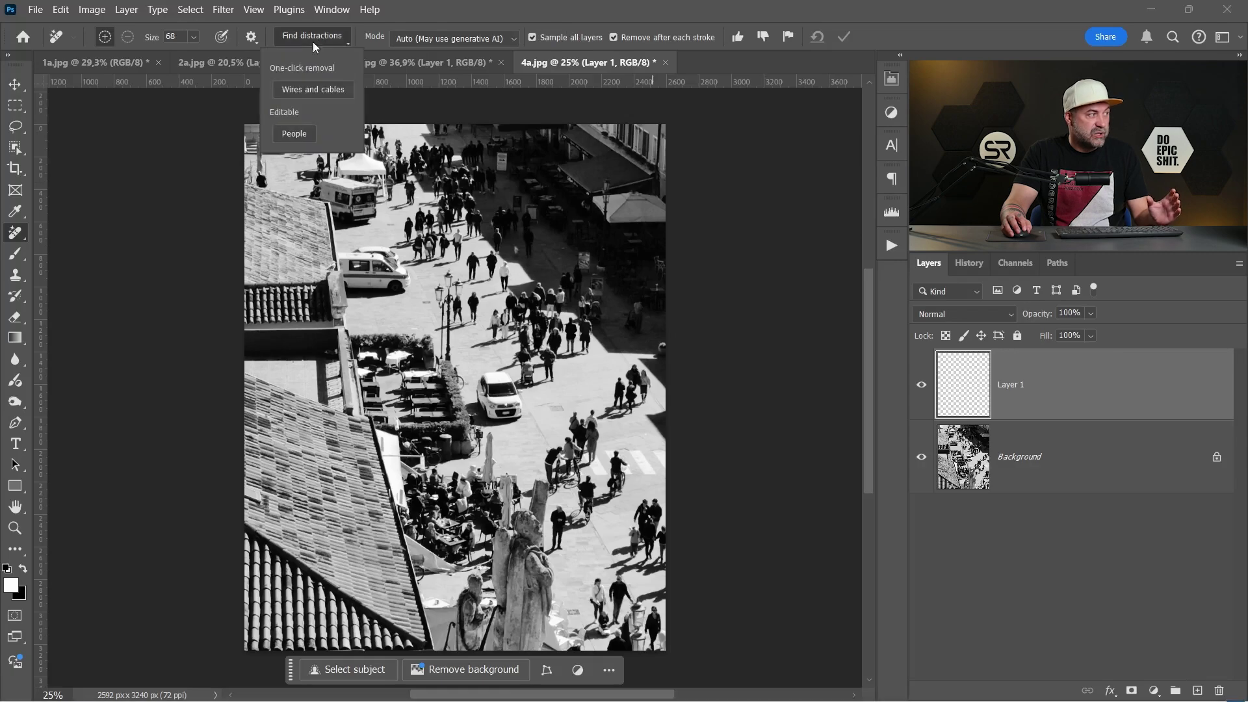
Auto-detect every person in 4a.jpg with Find distractions > People and zoom into the highlighted crowd
left_click(293, 133)
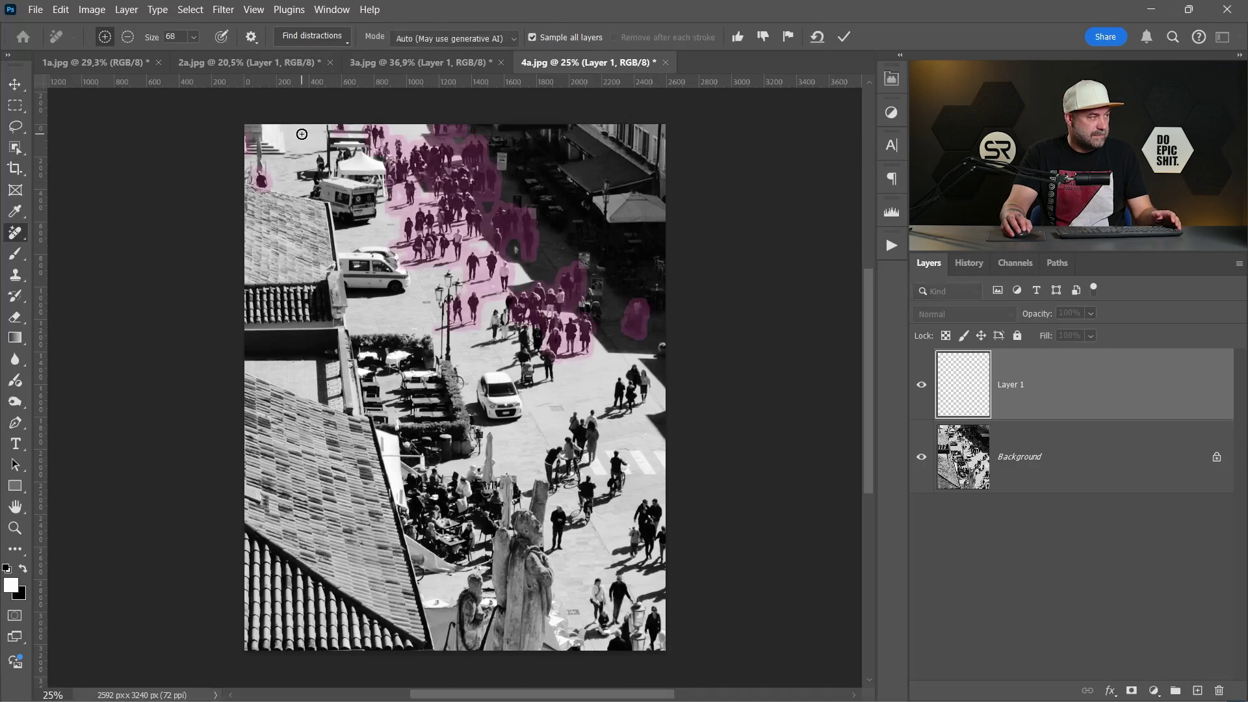
scroll(425, 234, "up", 3)
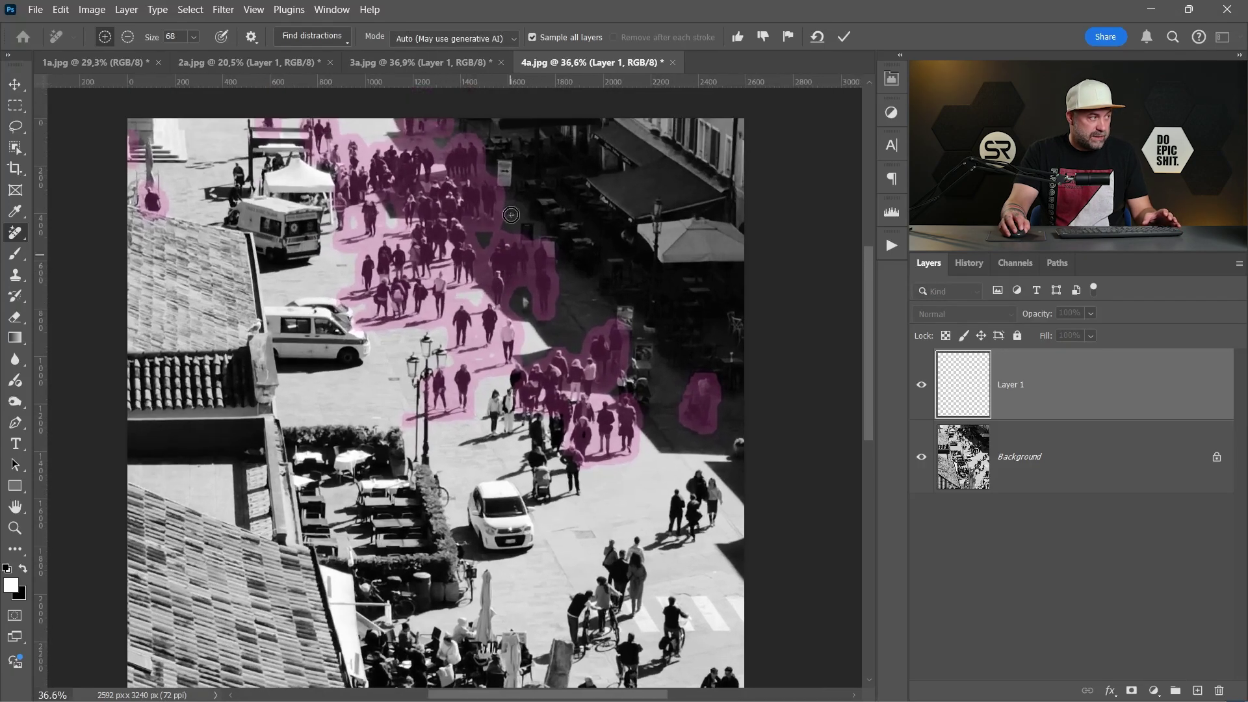
mouse_move(500, 417)
left_mouse_down()
mouse_move(475, 388)
mouse_move(427, 178)
left_mouse_up()
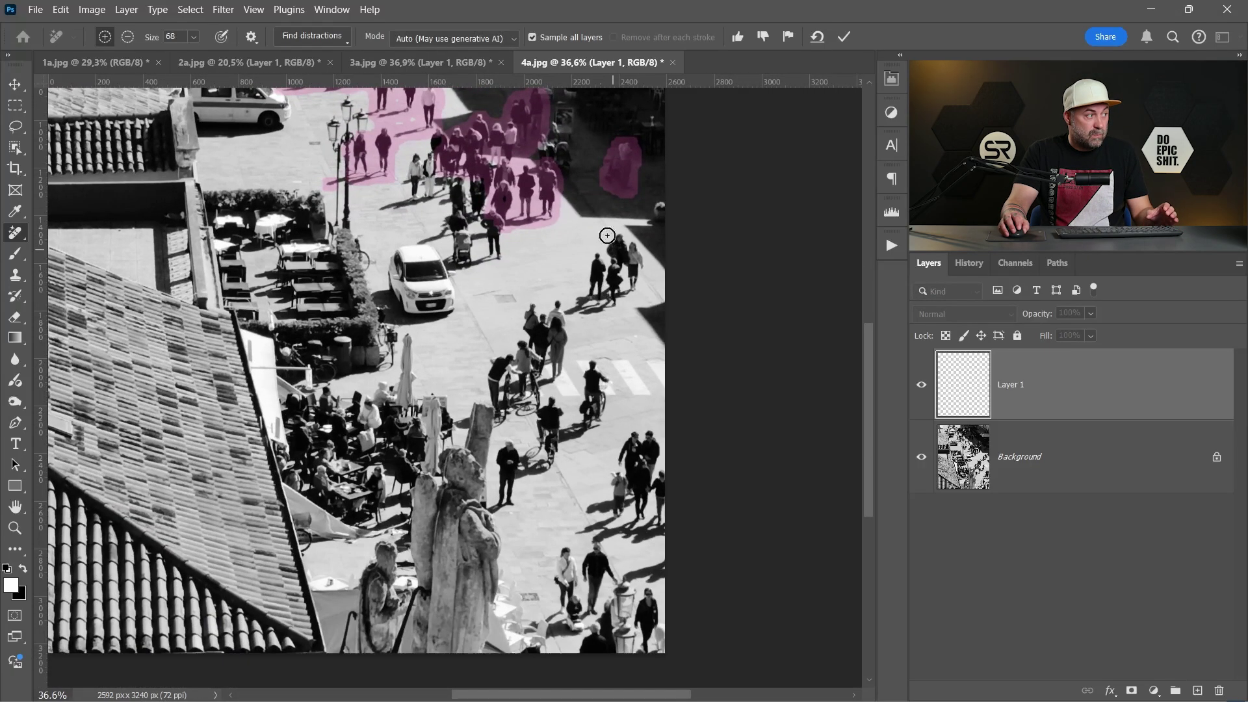
left_click_drag(484, 253, 441, 183)
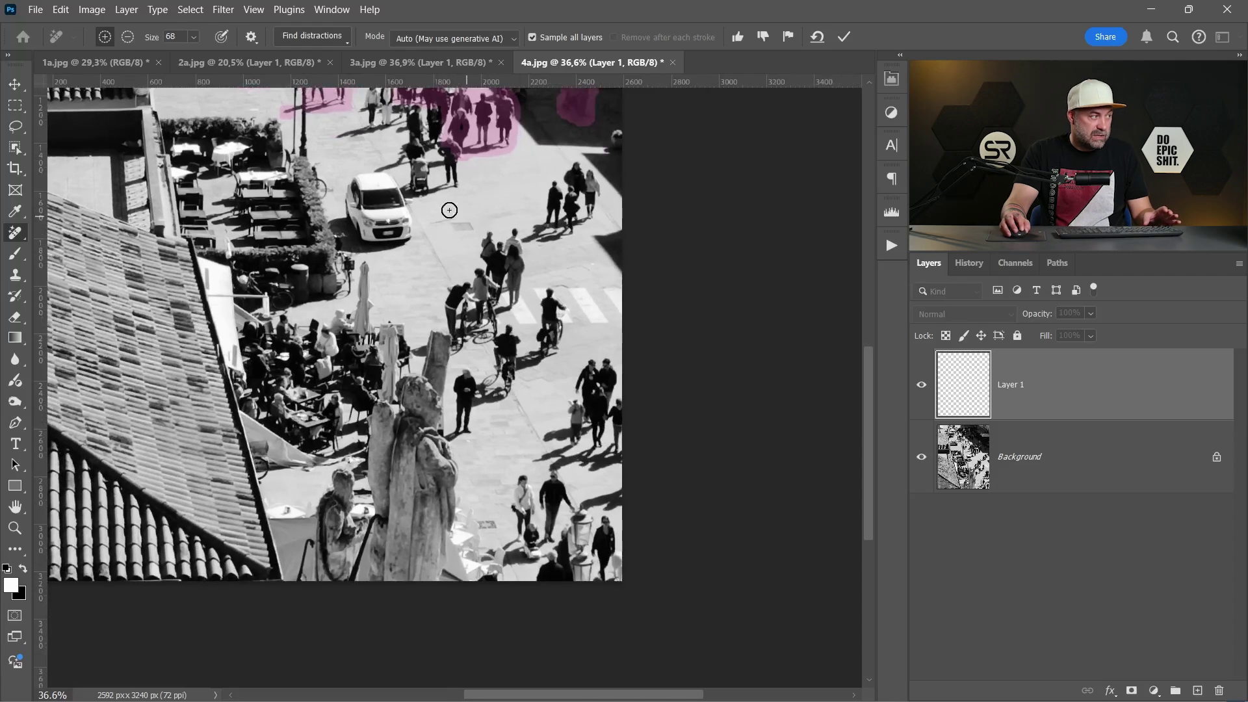
scroll(449, 209, "up", 5)
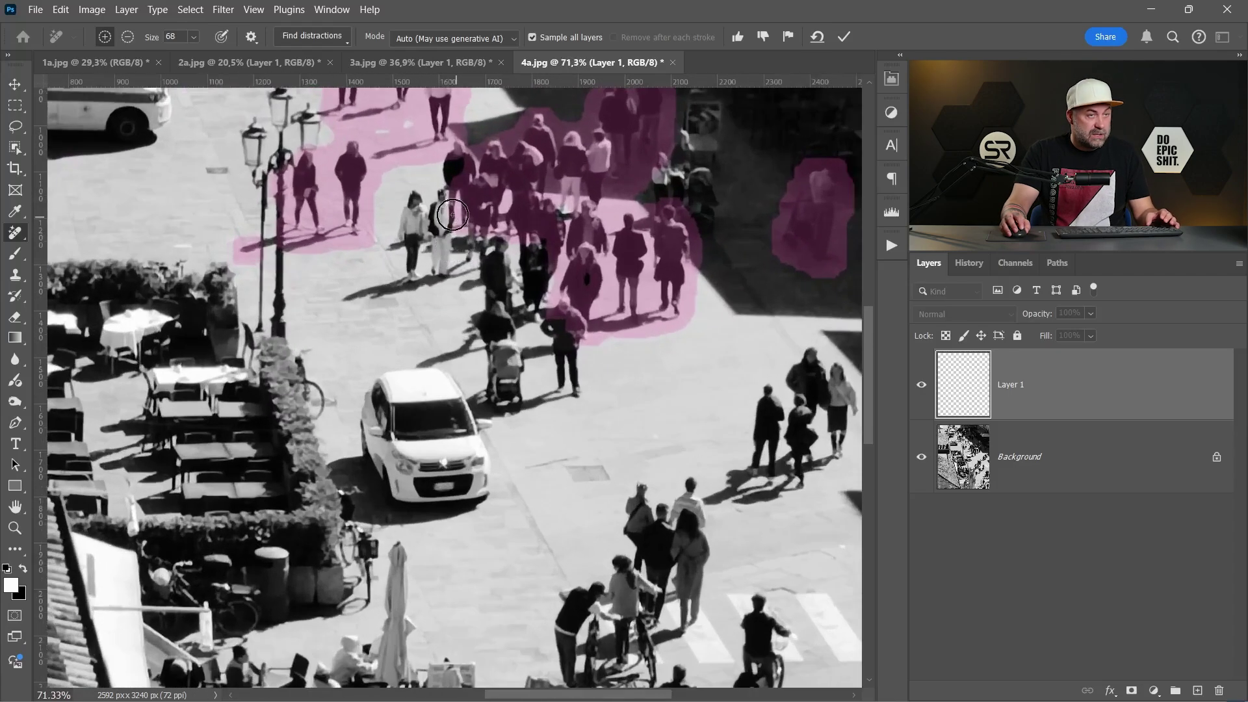
mouse_move(453, 215)
left_mouse_down()
mouse_move(498, 272)
mouse_move(492, 253)
mouse_move(480, 266)
mouse_move(476, 256)
mouse_move(476, 302)
mouse_move(470, 273)
mouse_move(454, 310)
mouse_move(513, 315)
mouse_move(416, 350)
mouse_move(513, 317)
mouse_move(534, 276)
mouse_move(532, 342)
mouse_move(492, 342)
mouse_move(541, 367)
mouse_move(524, 397)
mouse_move(484, 407)
mouse_move(530, 399)
mouse_move(549, 411)
mouse_move(541, 456)
mouse_move(606, 443)
mouse_move(634, 391)
mouse_move(652, 315)
mouse_move(619, 296)
mouse_move(567, 338)
mouse_move(620, 382)
mouse_move(585, 290)
mouse_move(593, 401)
mouse_move(688, 309)
mouse_move(681, 265)
mouse_move(738, 193)
mouse_move(758, 292)
mouse_move(733, 234)
mouse_move(706, 245)
mouse_move(570, 190)
mouse_move(569, 178)
mouse_move(675, 233)
mouse_move(731, 207)
mouse_move(751, 162)
mouse_move(731, 110)
mouse_move(691, 151)
mouse_move(674, 139)
mouse_move(664, 203)
mouse_move(626, 251)
mouse_move(717, 222)
mouse_move(657, 257)
left_mouse_up()
scroll(706, 244, "down", 5)
scroll(706, 244, "right", 3)
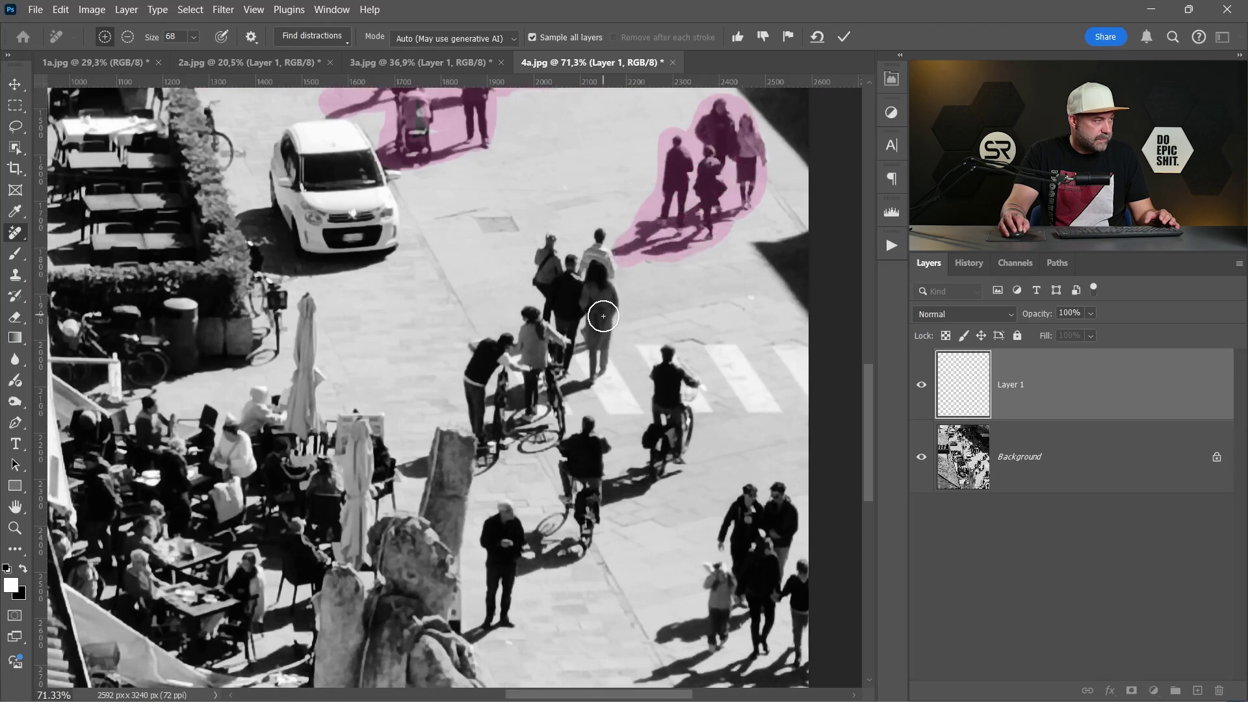
Mark the crosswalk group, the cyclists and the standing man for removal
mouse_move(610, 316)
left_mouse_down()
mouse_move(600, 238)
mouse_move(565, 253)
mouse_move(552, 241)
mouse_move(511, 342)
mouse_move(481, 348)
mouse_move(469, 372)
mouse_move(487, 461)
mouse_move(544, 430)
mouse_move(594, 362)
mouse_move(598, 306)
left_mouse_up()
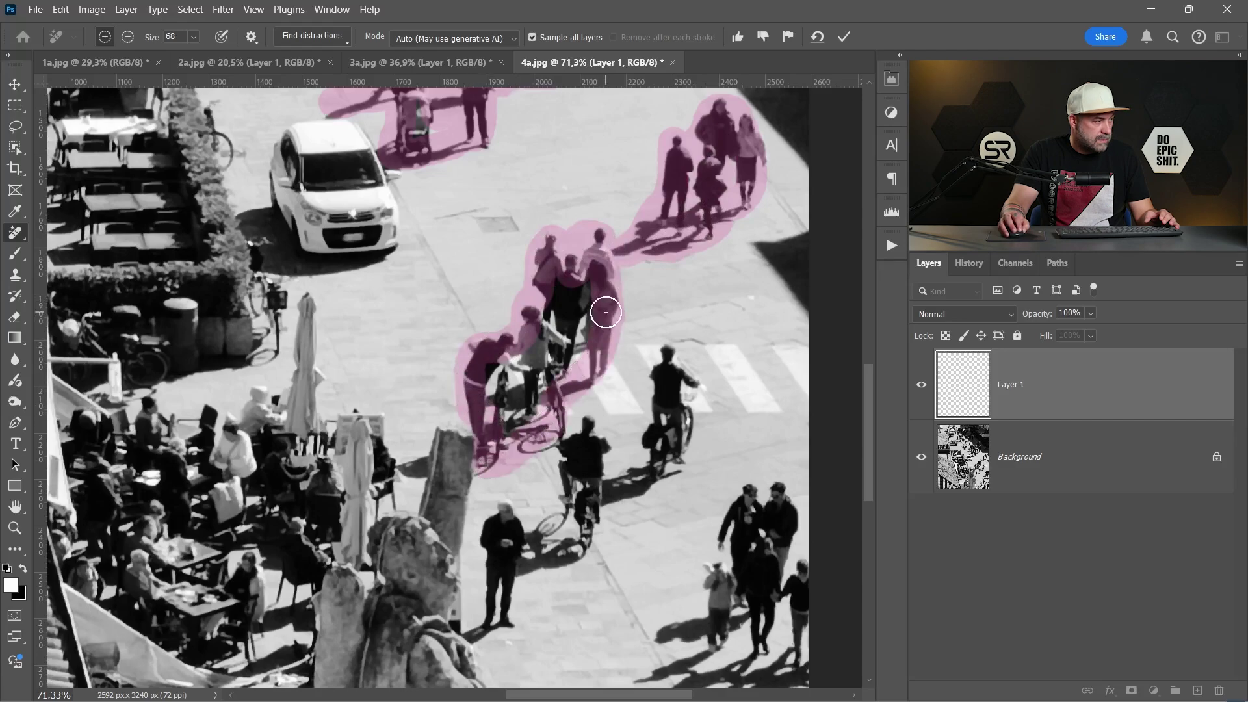
mouse_move(657, 453)
left_mouse_down()
mouse_move(640, 284)
mouse_move(663, 253)
mouse_move(643, 192)
mouse_move(611, 328)
left_mouse_up()
mouse_move(555, 395)
left_mouse_down()
mouse_move(558, 286)
mouse_move(555, 332)
mouse_move(473, 376)
mouse_move(470, 451)
mouse_move(521, 401)
left_mouse_up()
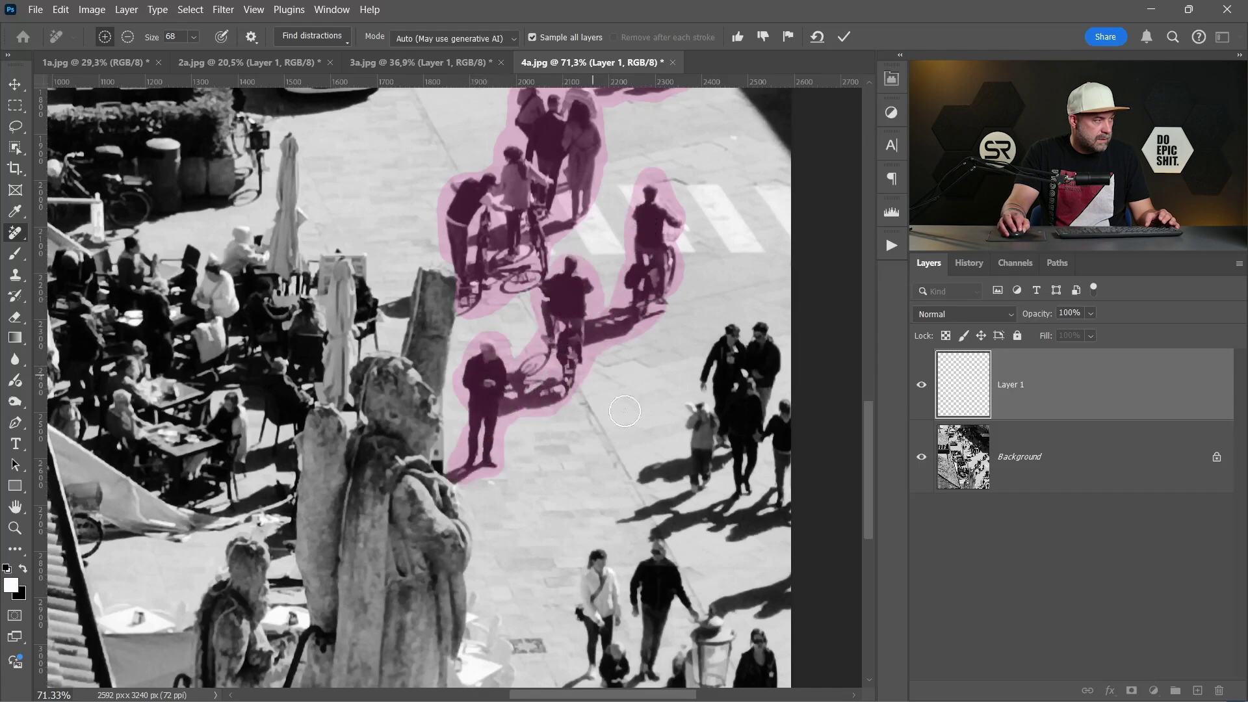
scroll(633, 286, "down", 5)
scroll(633, 286, "right", 3)
scroll(633, 286, "up", 1)
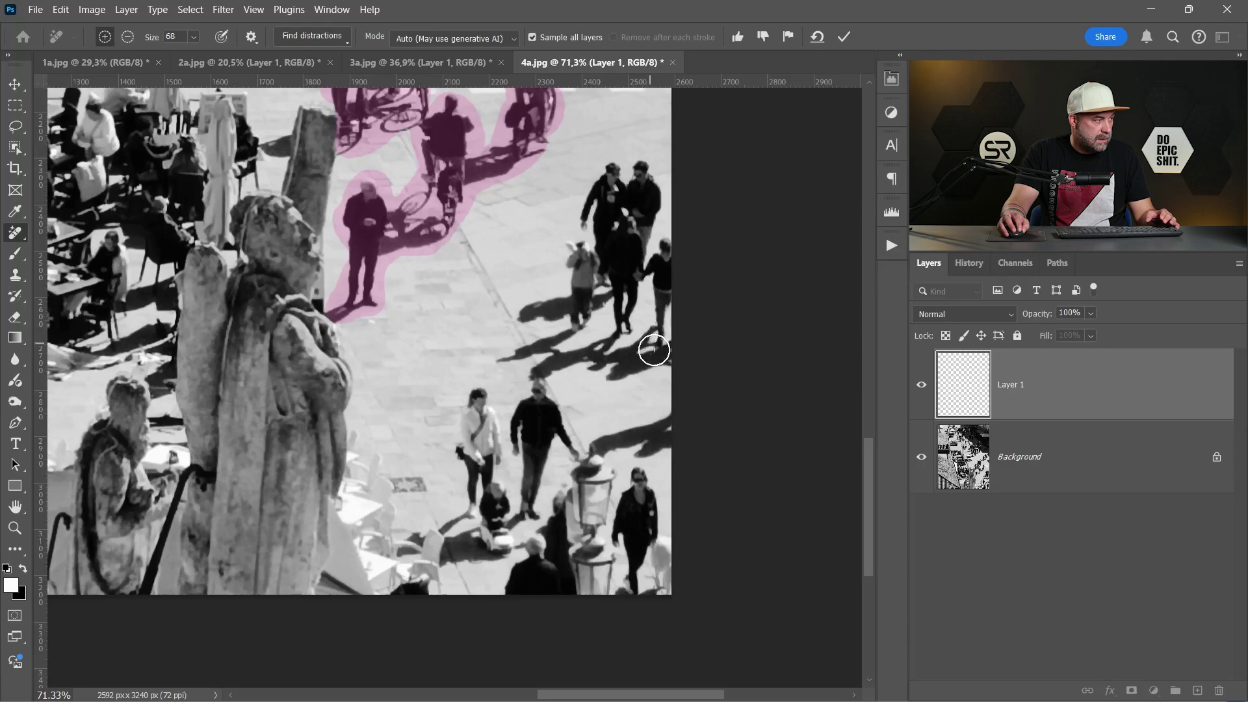
Mark the person at the right edge, zoom out to 33%, and apply the removal
mouse_move(652, 345)
left_mouse_down()
mouse_move(648, 179)
mouse_move(613, 170)
mouse_move(577, 282)
mouse_move(523, 315)
mouse_move(510, 358)
mouse_move(640, 372)
mouse_move(659, 355)
mouse_move(587, 383)
mouse_move(625, 285)
mouse_move(616, 349)
mouse_move(591, 300)
mouse_move(558, 318)
mouse_move(513, 306)
mouse_move(501, 450)
mouse_move(611, 392)
mouse_move(596, 386)
mouse_move(595, 446)
mouse_move(548, 494)
mouse_move(635, 337)
mouse_move(718, 325)
mouse_move(700, 403)
mouse_move(676, 379)
mouse_move(668, 427)
mouse_move(695, 484)
mouse_move(642, 379)
left_mouse_up()
scroll(650, 357, "down", 3)
scroll(650, 358, "left", 1)
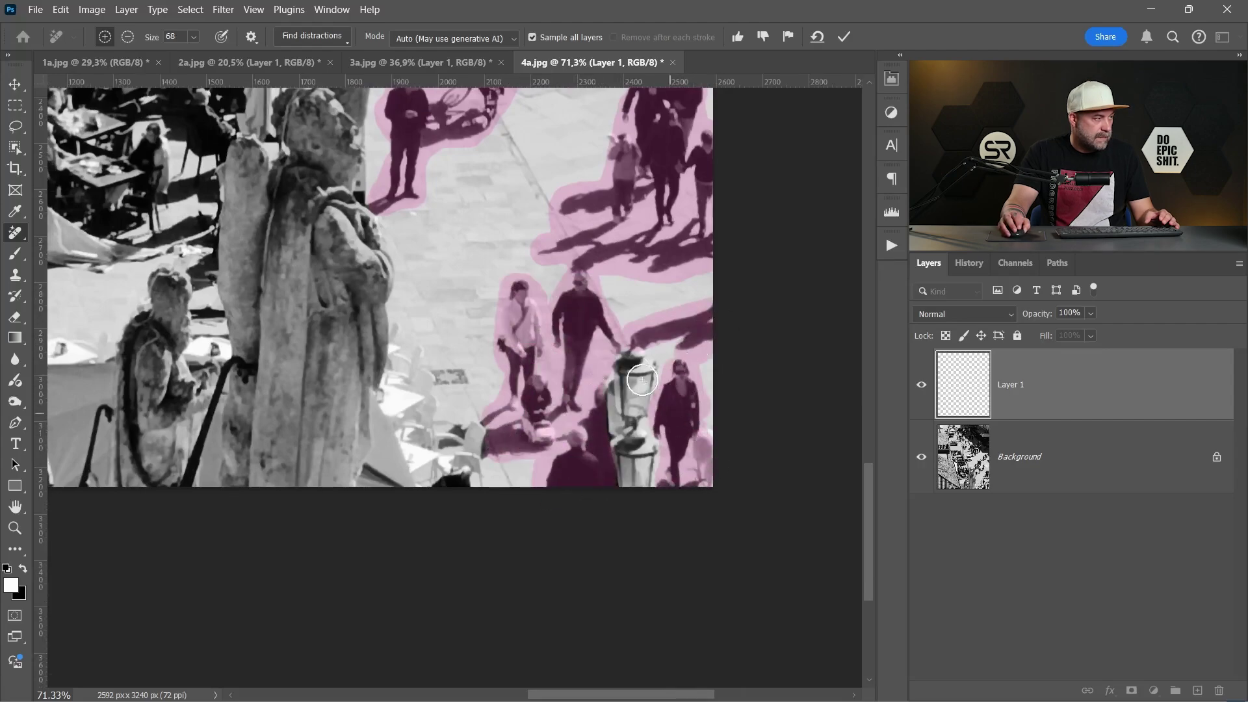
scroll(603, 322, "down", 3)
left_click_drag(542, 199, 527, 263)
scroll(552, 313, "down", 1)
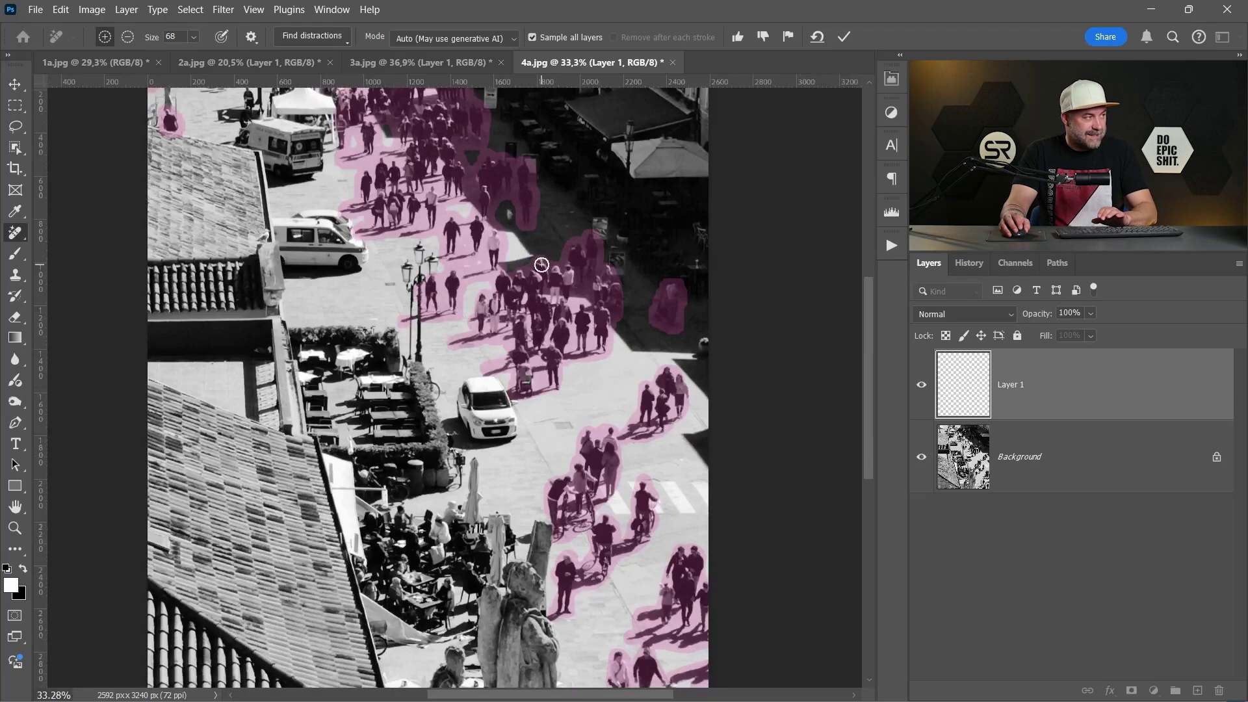
key("Return")
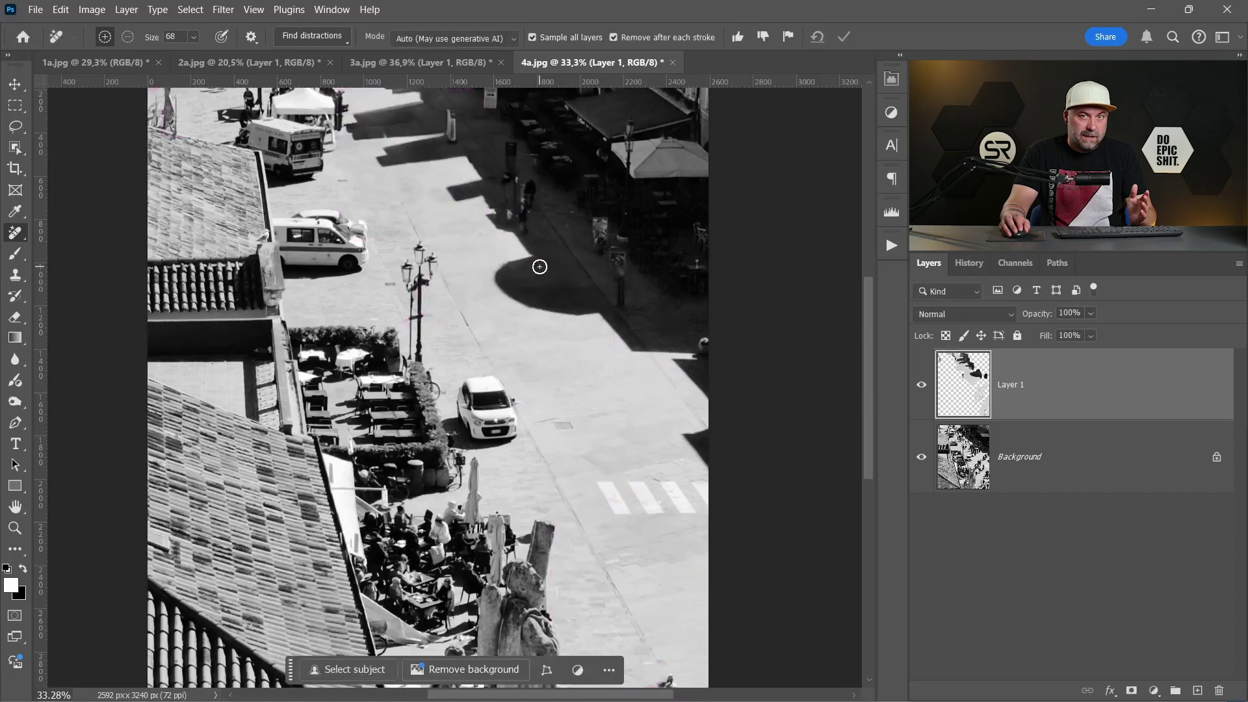
Compare the people-free Layer 1 of 4a.jpg against the crowded Background original twice, leaving Layer 1 visible
scroll(540, 267, "down", 2)
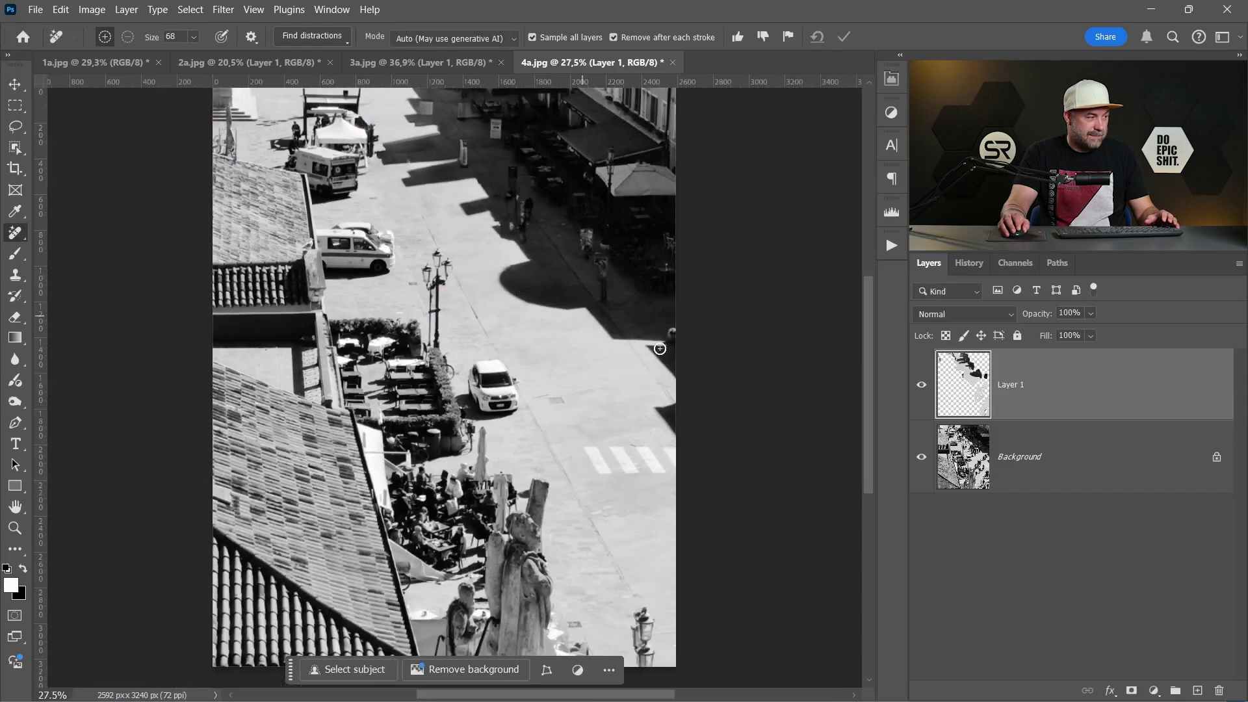
left_click(921, 385)
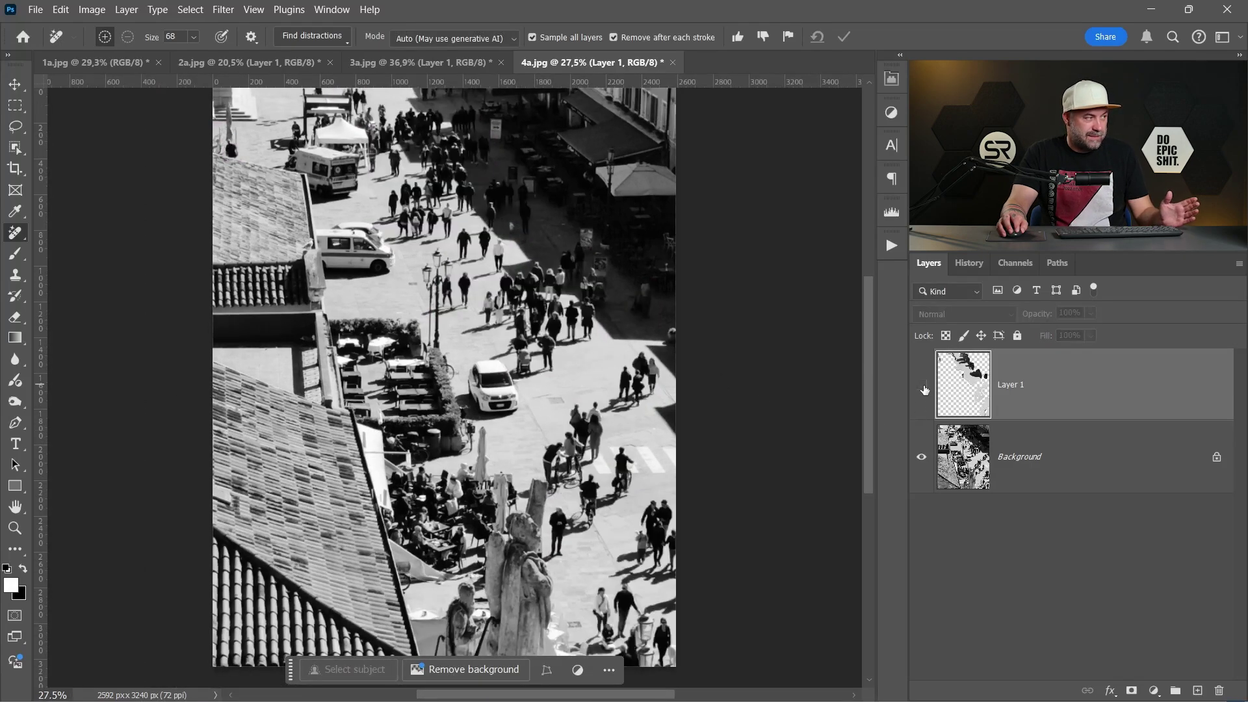
left_click(922, 384)
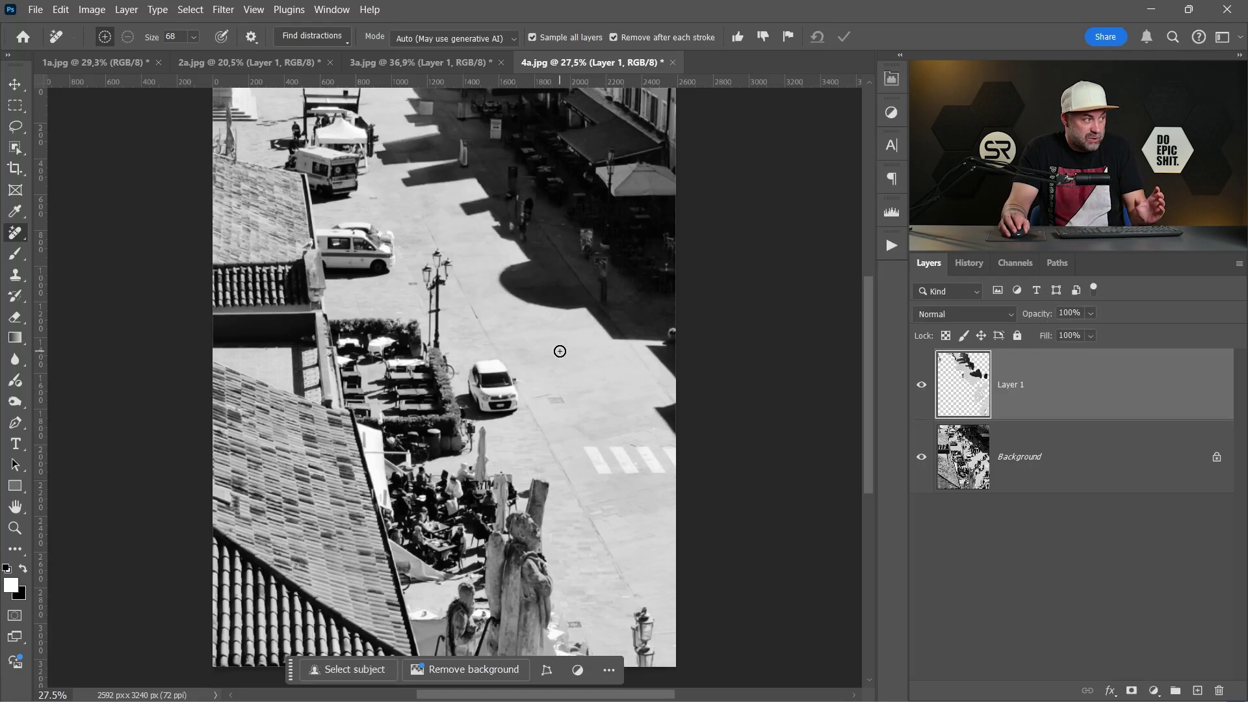
scroll(561, 350, "up", 2)
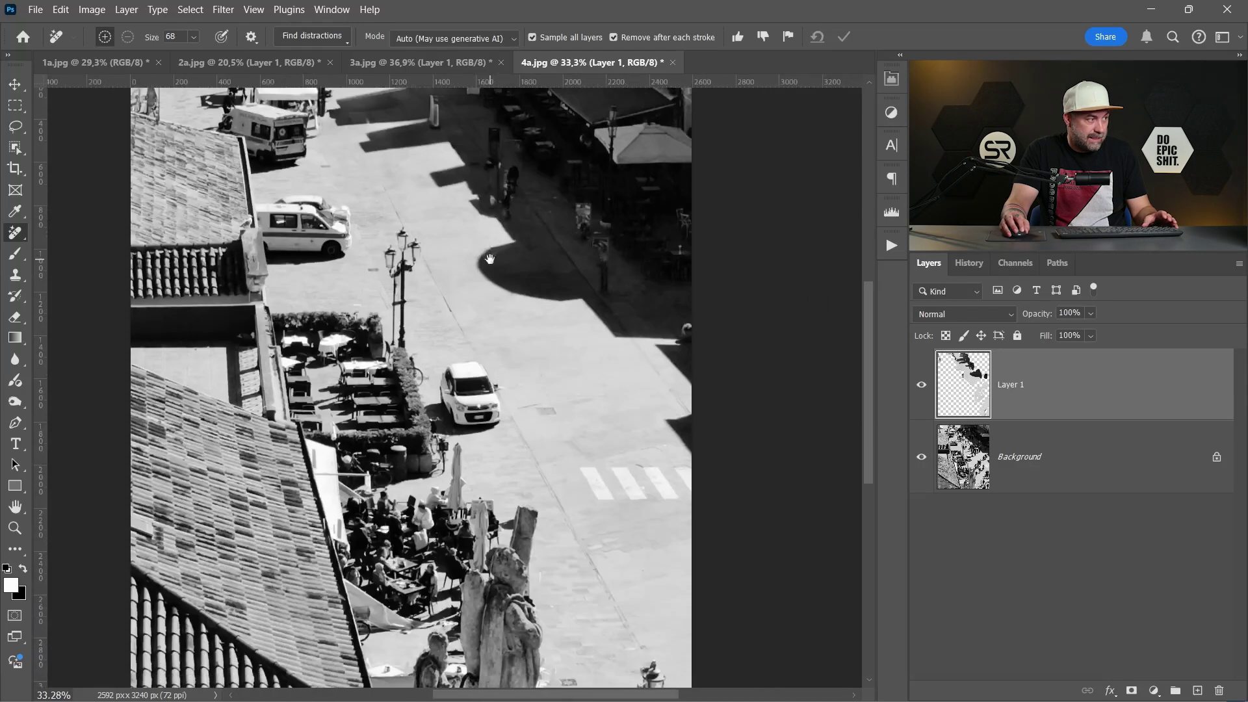
left_click(921, 385)
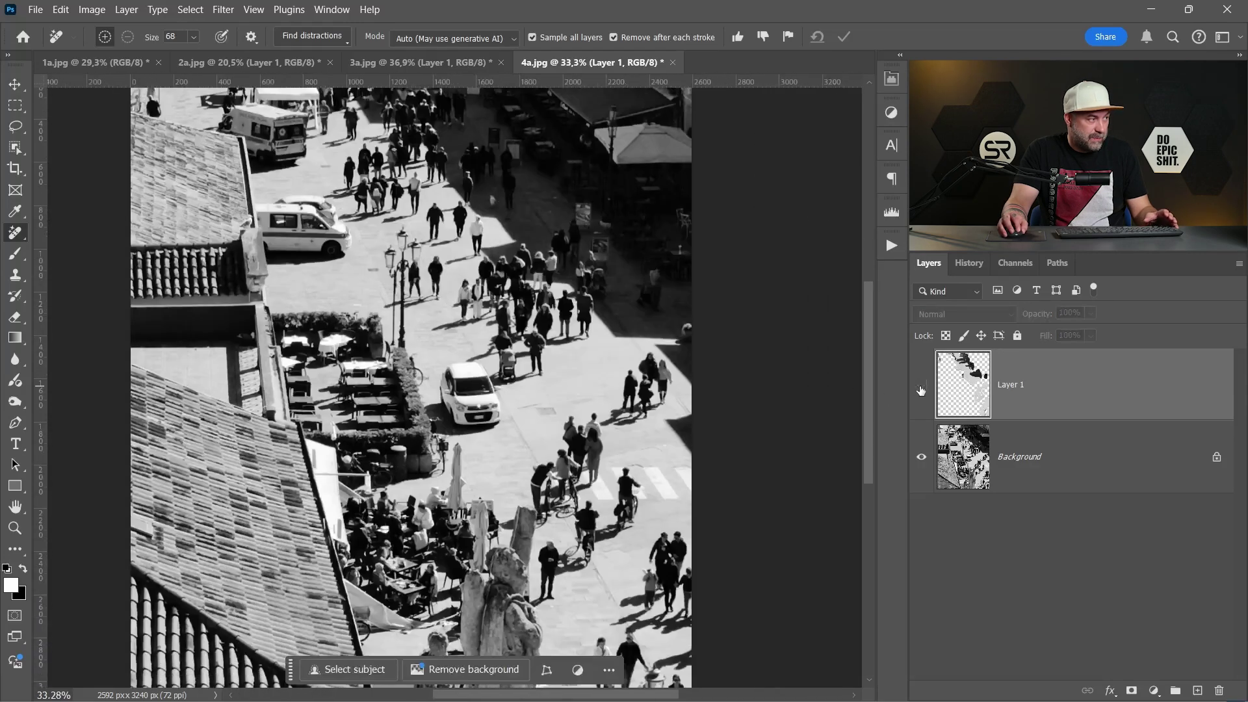
left_click(921, 386)
scroll(526, 394, "down", 2)
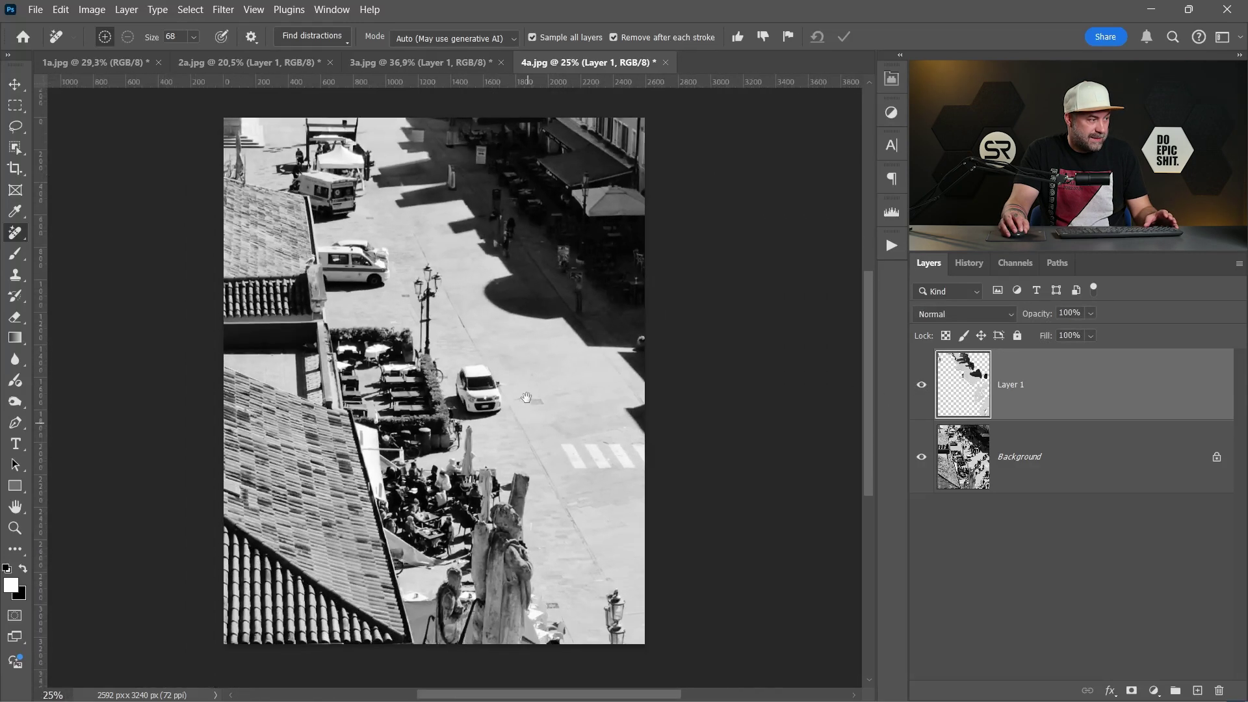
left_click_drag(477, 272, 532, 345)
scroll(548, 340, "up", 4)
scroll(580, 342, "up", 1)
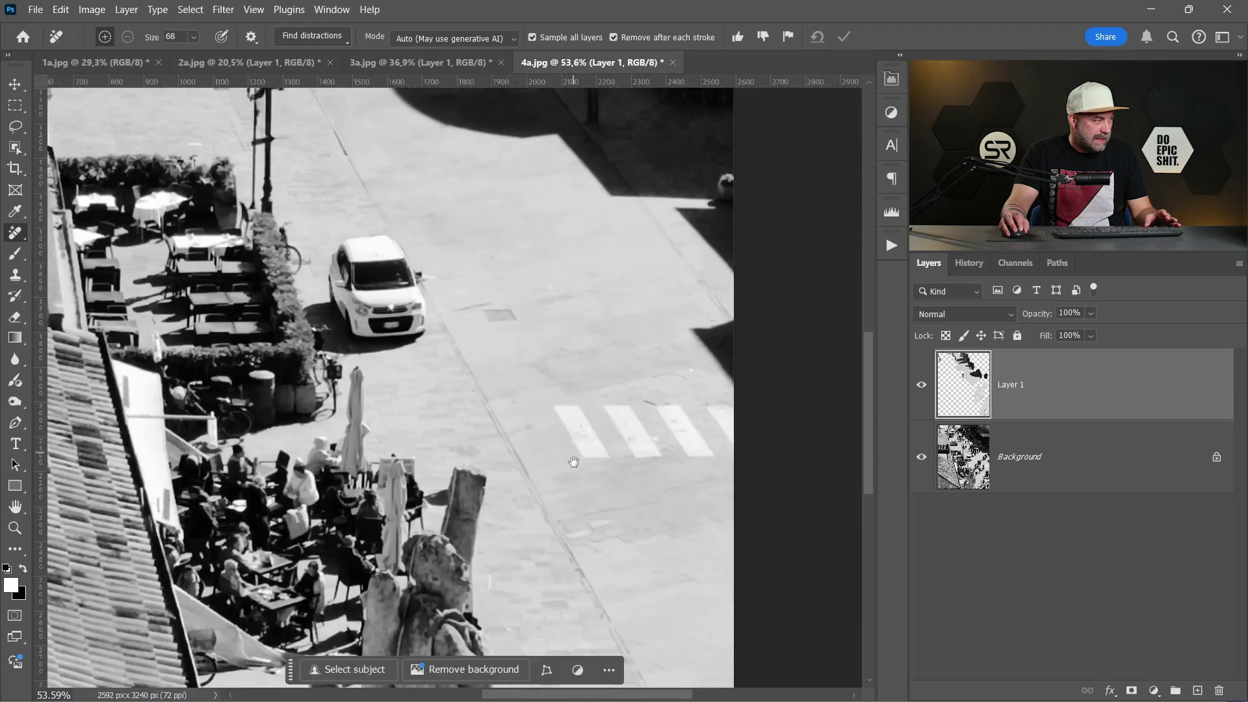
left_click_drag(573, 462, 603, 326)
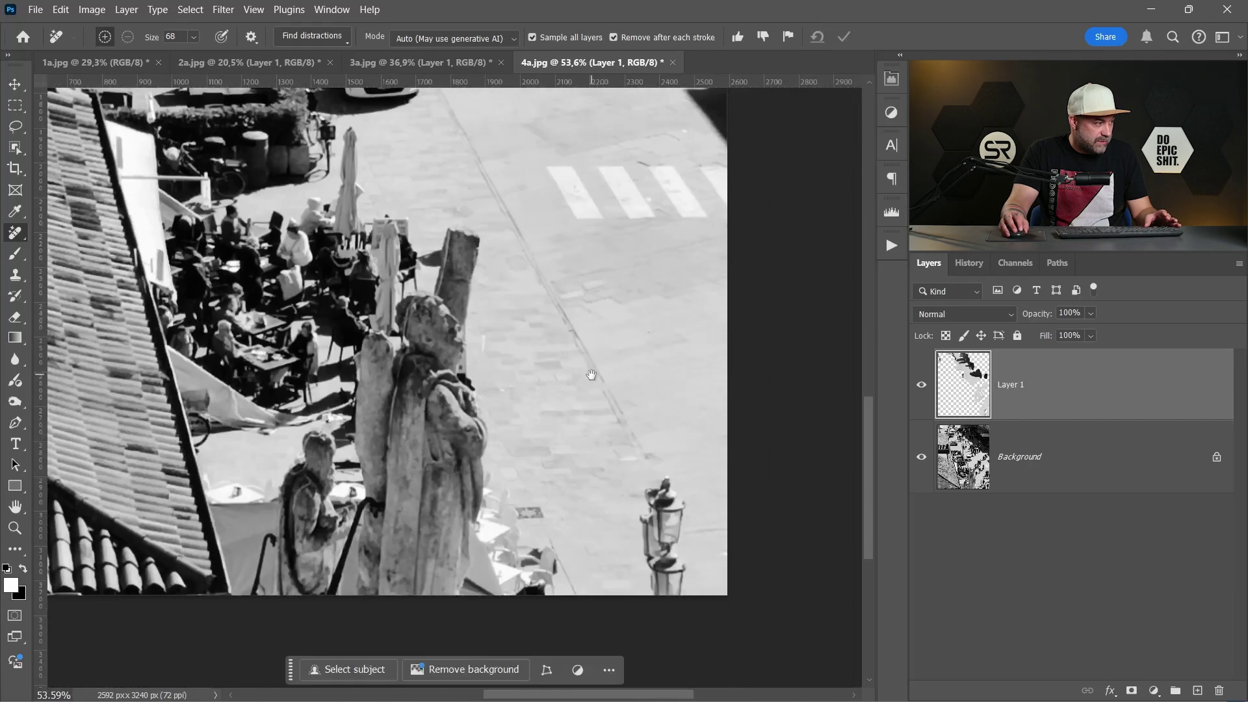
left_click_drag(591, 375, 549, 463)
left_click_drag(550, 325, 559, 488)
left_click_drag(513, 286, 560, 442)
mouse_move(460, 287)
left_mouse_down()
mouse_move(557, 479)
mouse_move(344, 99)
left_mouse_up()
left_click_drag(532, 432, 510, 349)
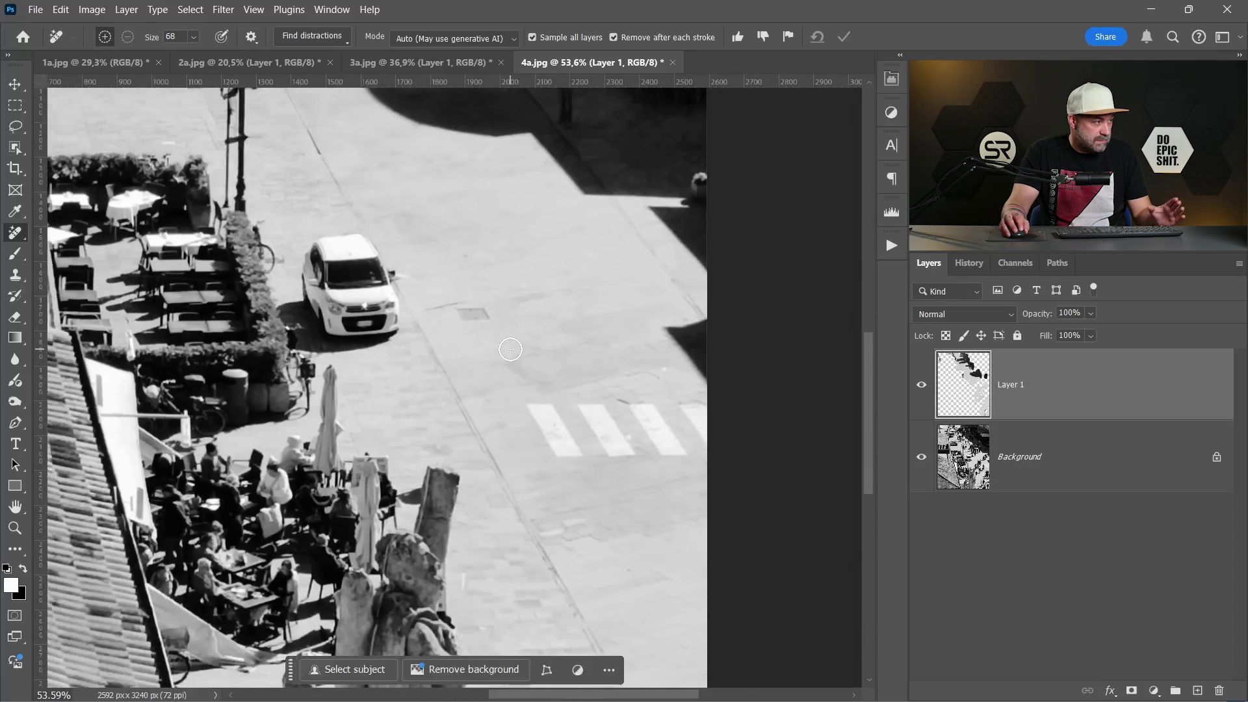
scroll(513, 344, "down", 4)
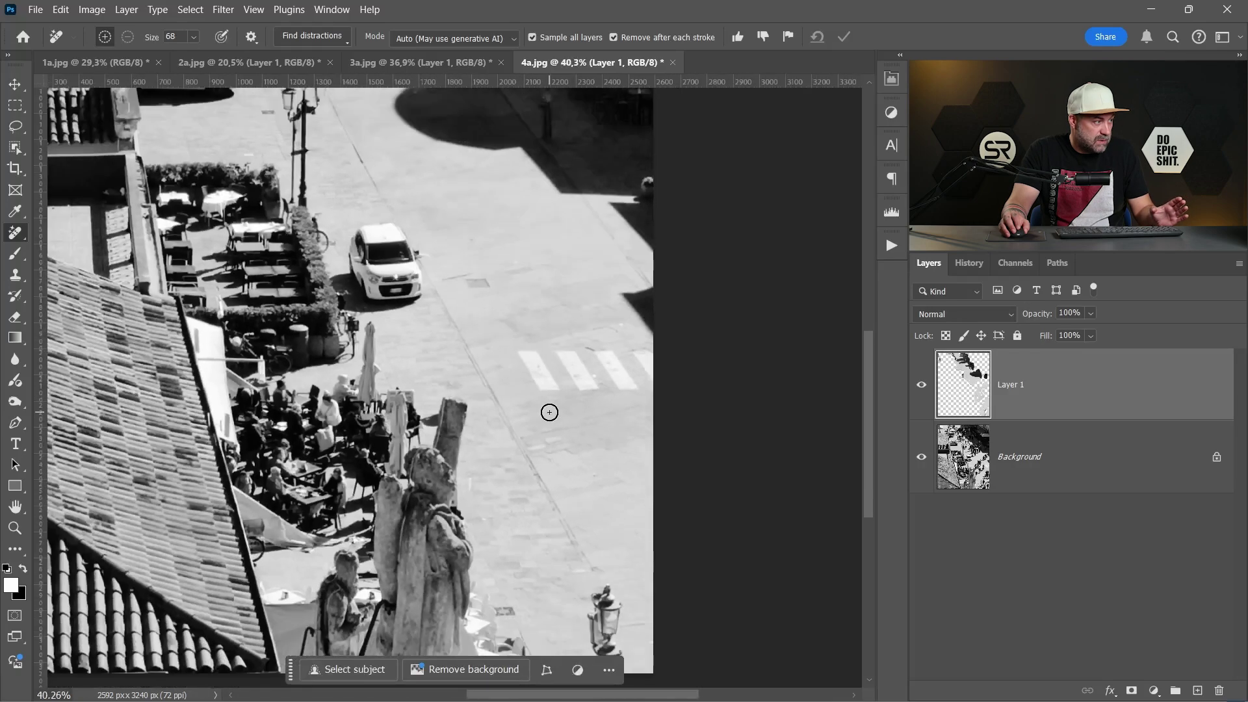
scroll(495, 345, "down", 5)
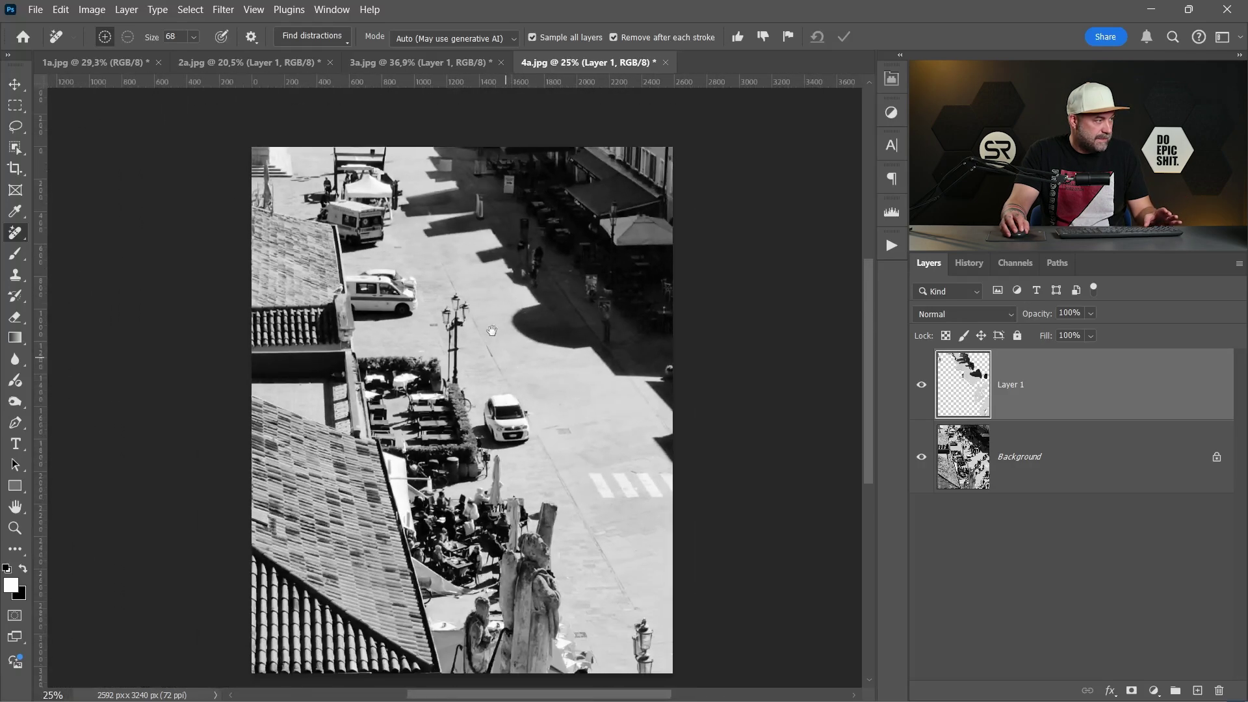
left_click(922, 384)
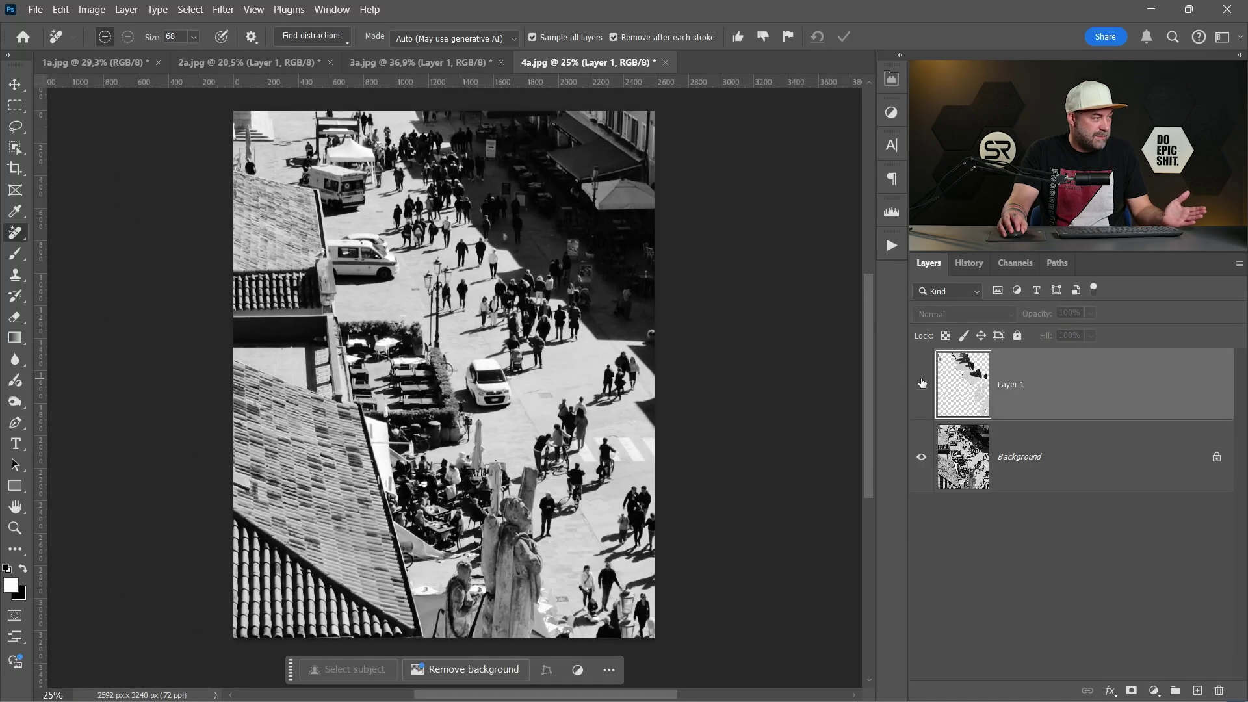
left_click(921, 383)
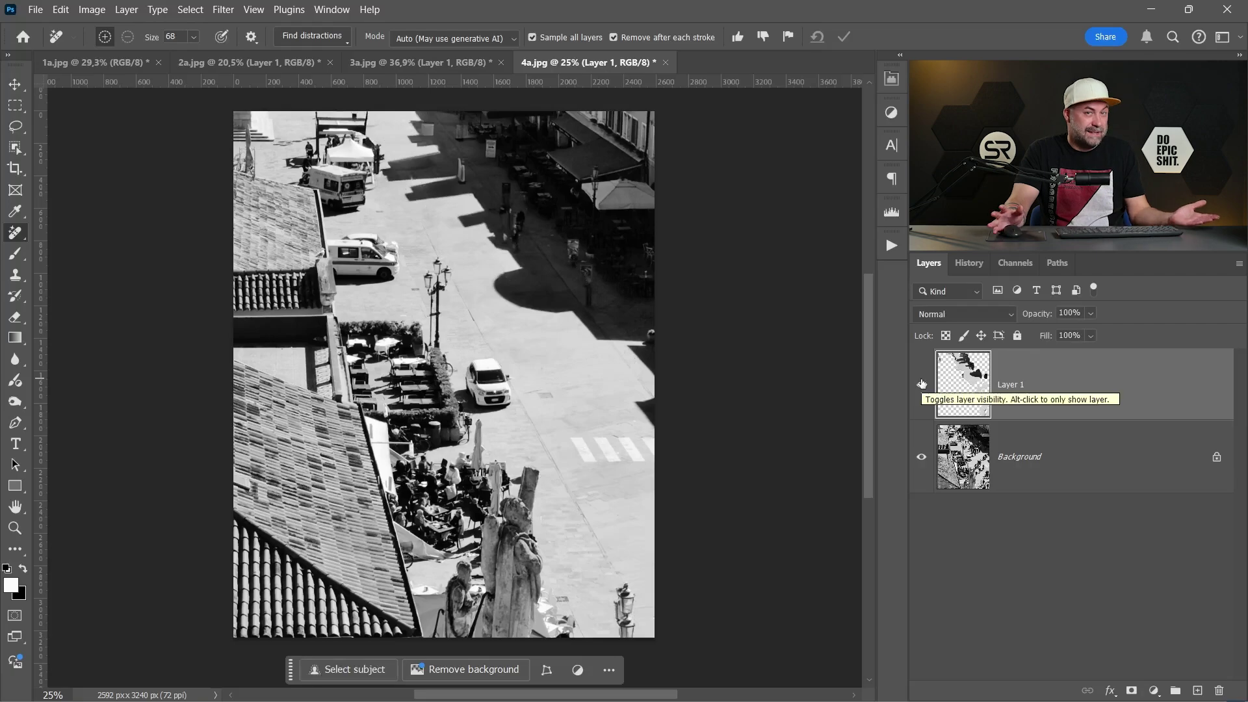